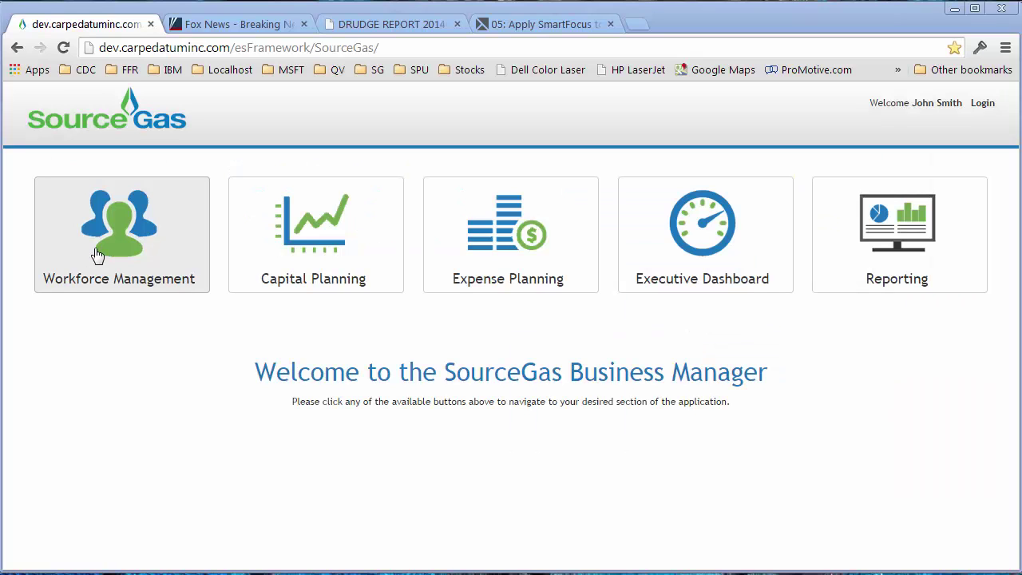
# Open the Workforce Management tile from the SourceGas welcome page
pyautogui.click(95, 251)
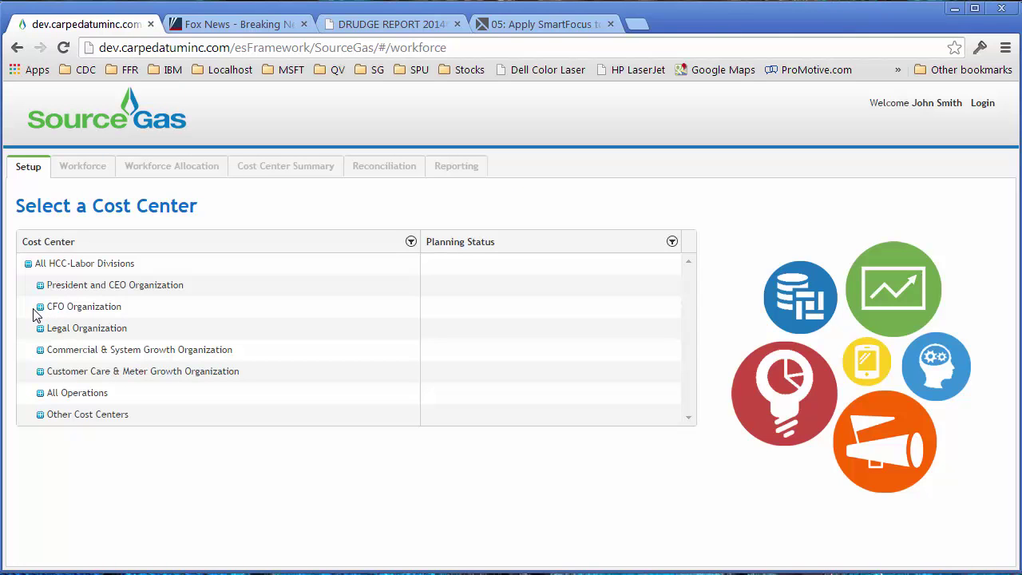
# Pick Information Tech.-IT - SG00/8000 under CFO Organization and show its 68-employee Workforce grid
pyautogui.click(40, 308)
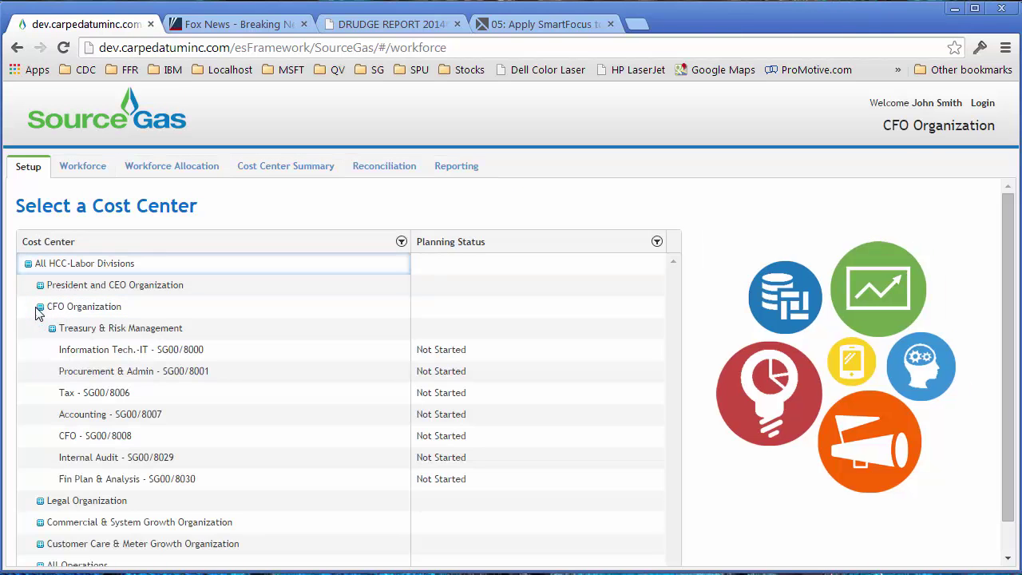
pyautogui.click(114, 349)
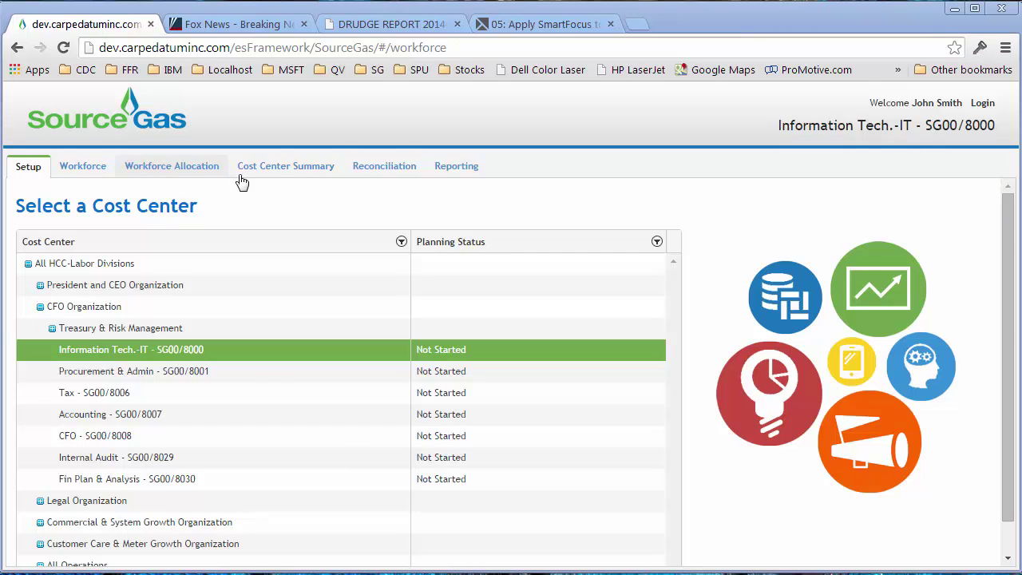
pyautogui.click(83, 169)
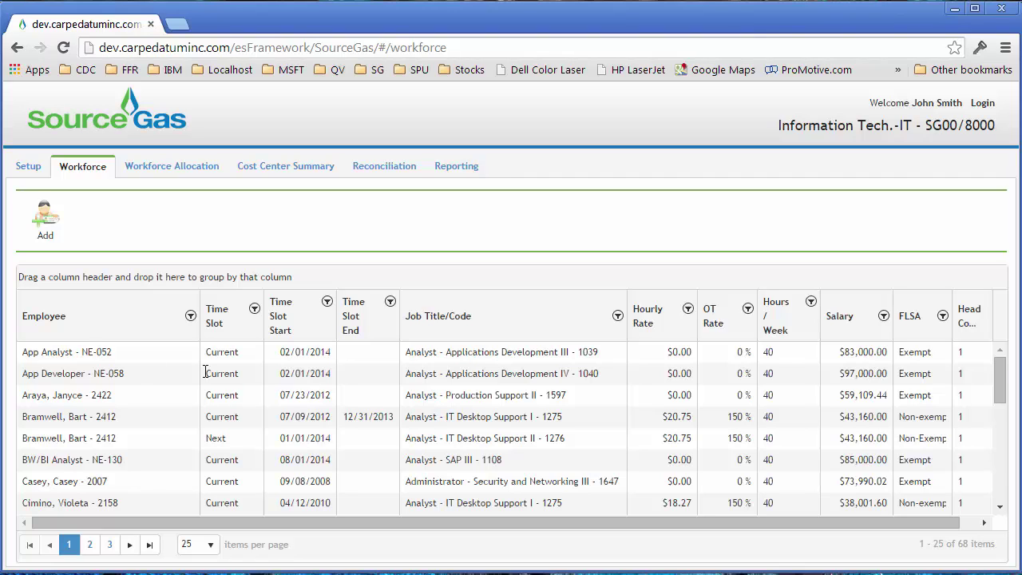
# Sort the Employee column ascending, then descending, then clear it; open and close the Job Title/Code filter
pyautogui.click(74, 322)
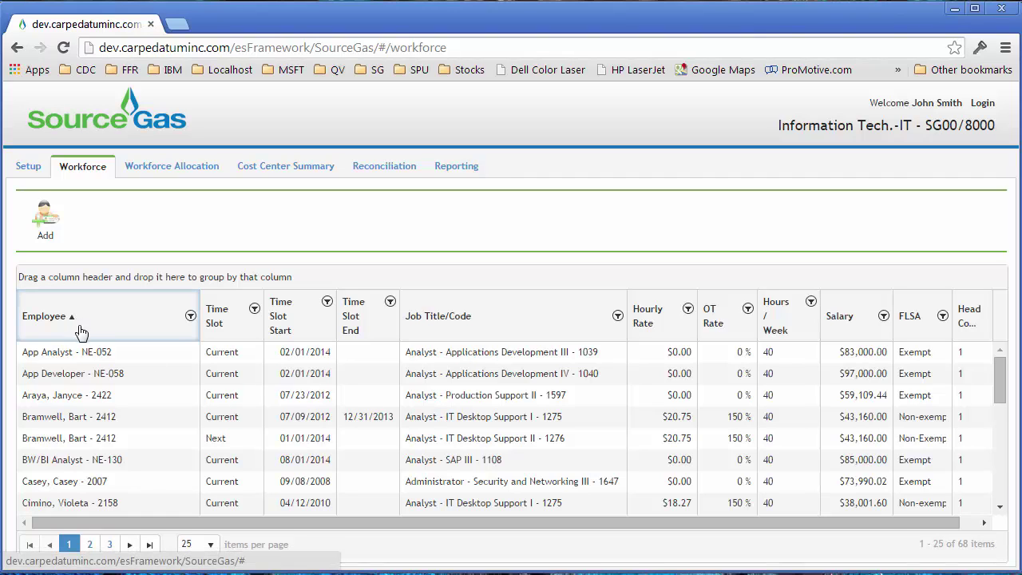
pyautogui.click(45, 319)
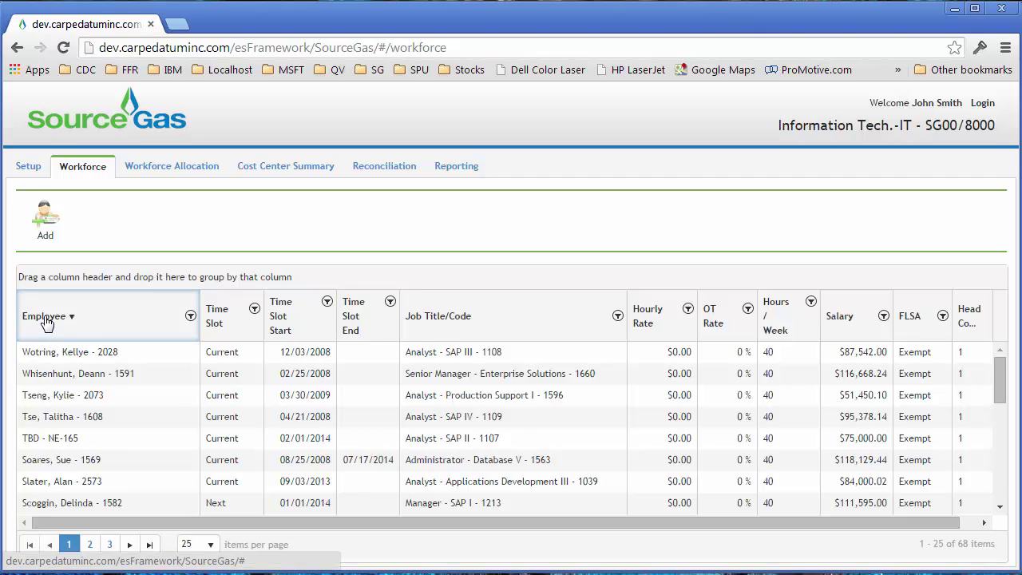
pyautogui.click(45, 319)
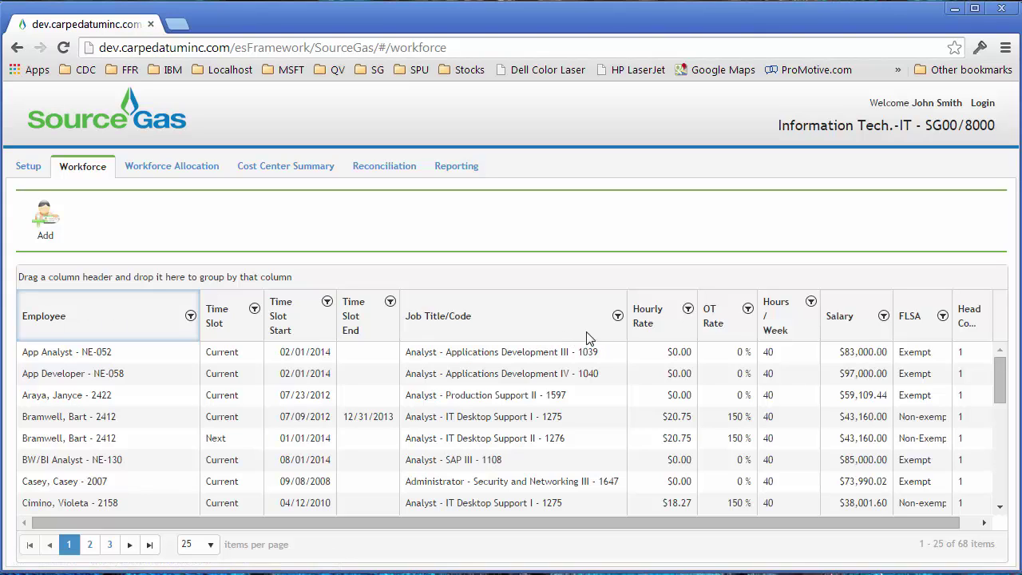
pyautogui.click(618, 317)
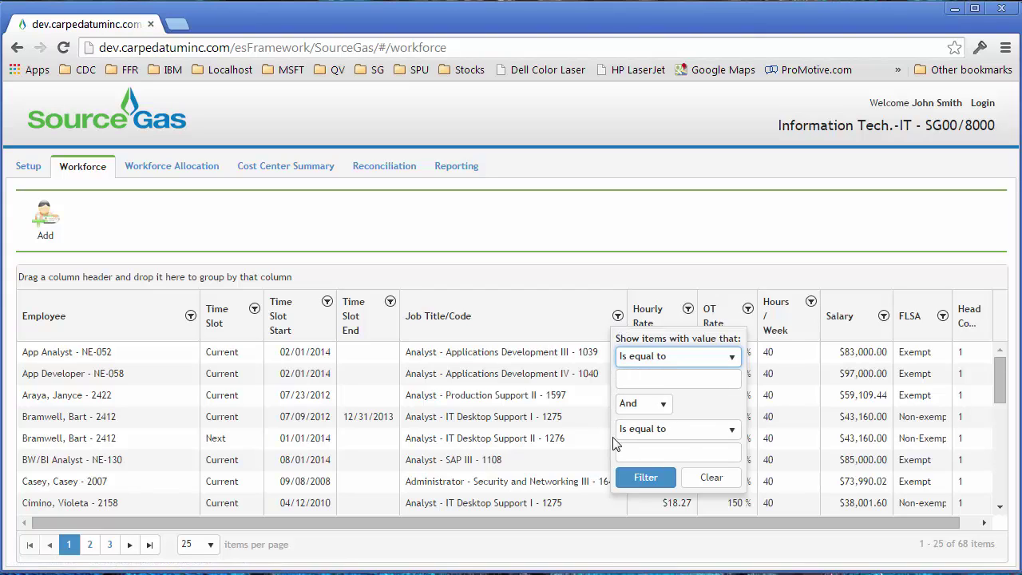
pyautogui.click(619, 322)
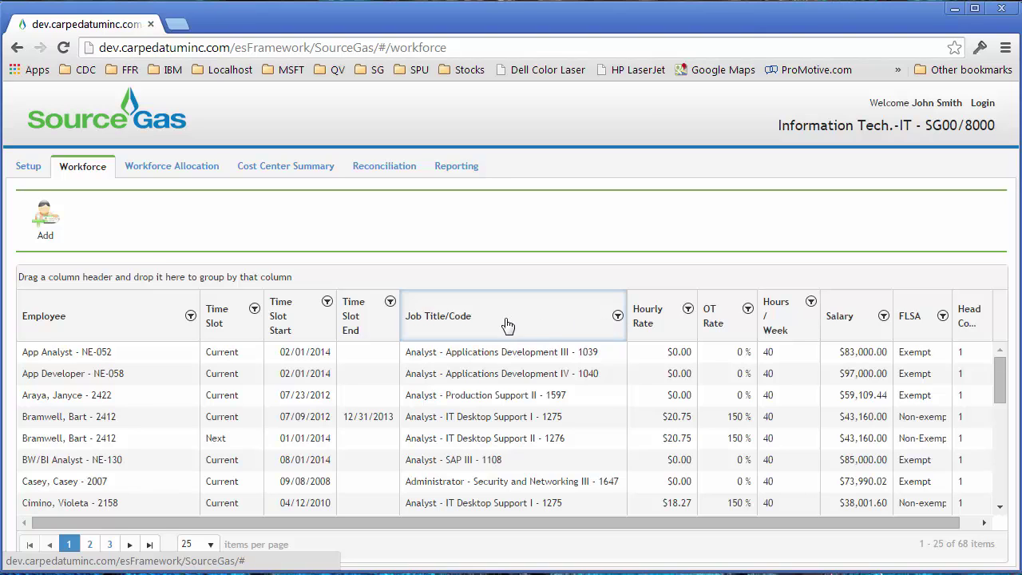
# Group the employee grid by Job Title/Code, then remove the grouping again
pyautogui.moveTo(506, 324); pyautogui.dragTo(431, 283)
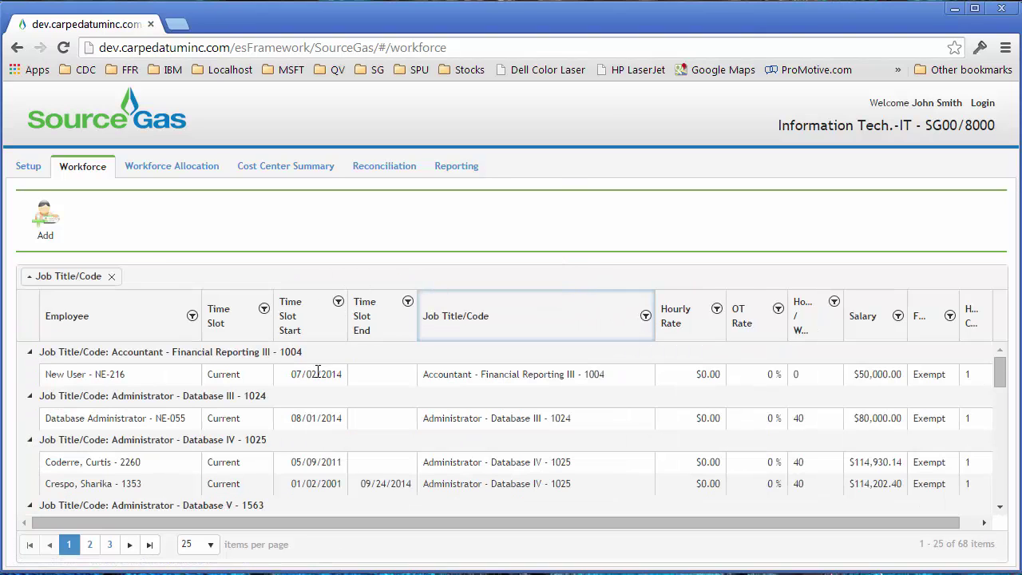
pyautogui.scroll(-3, 130, 437)
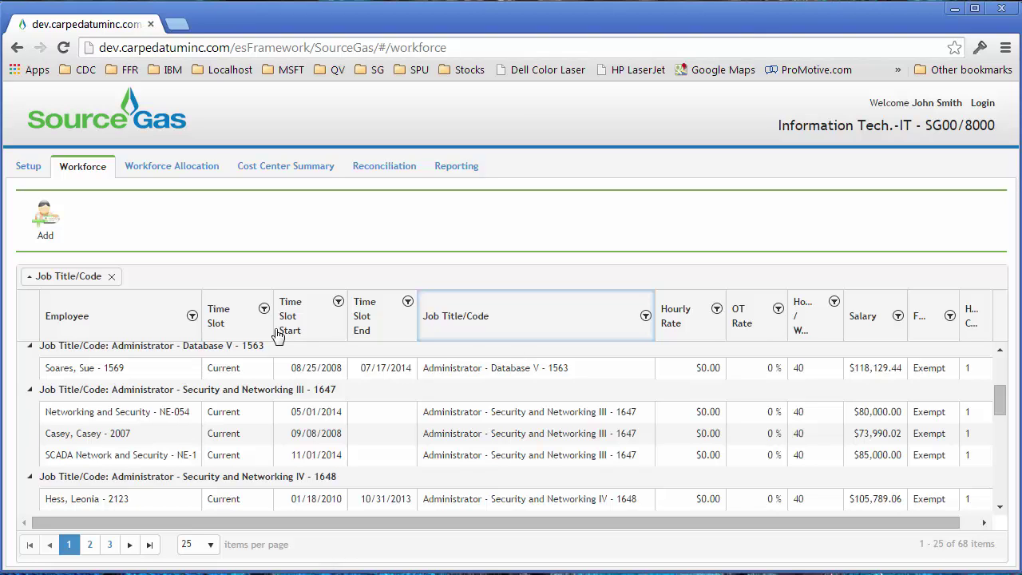
pyautogui.click(111, 278)
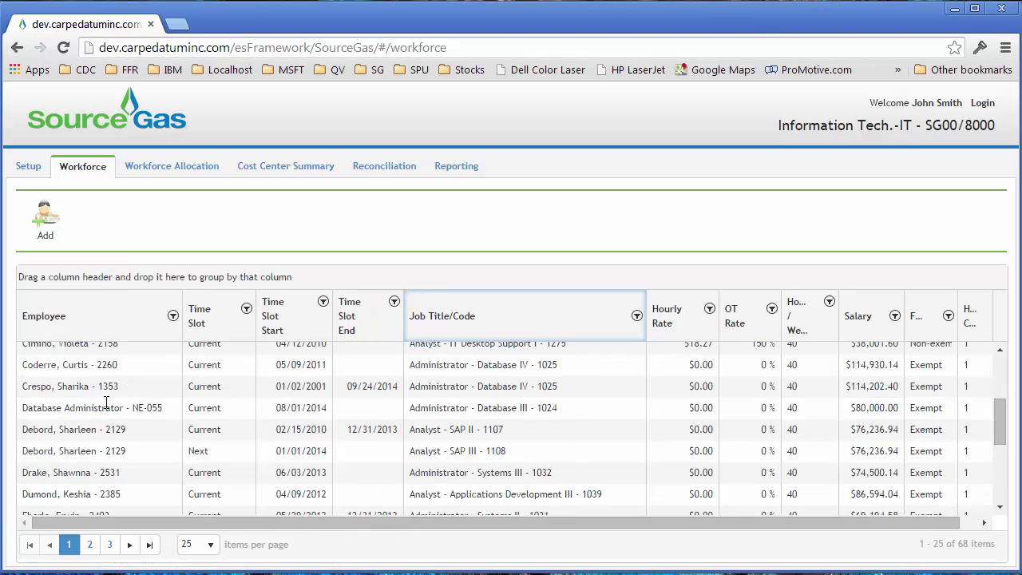
pyautogui.scroll(2, 177, 420)
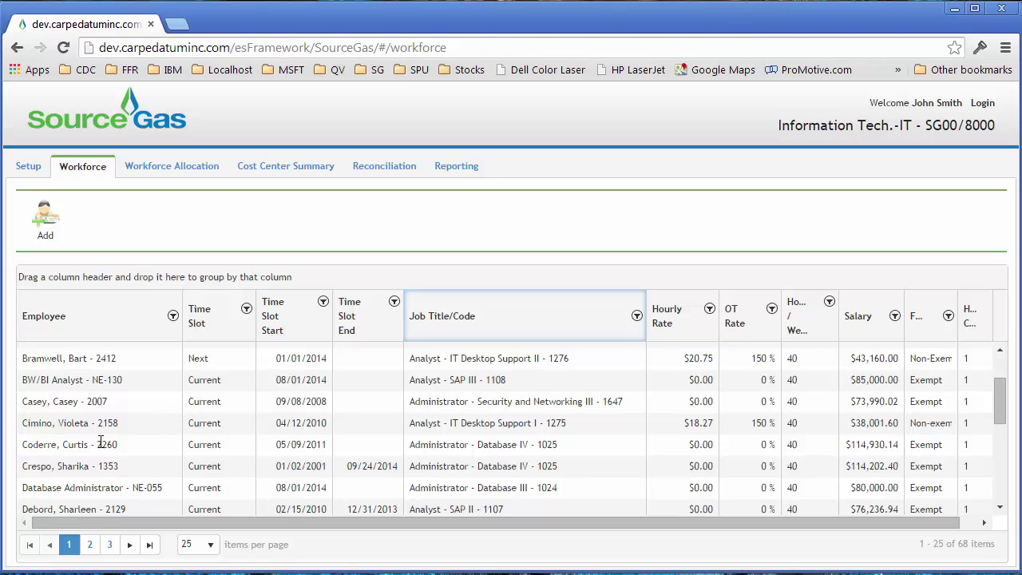
pyautogui.click(86, 406)
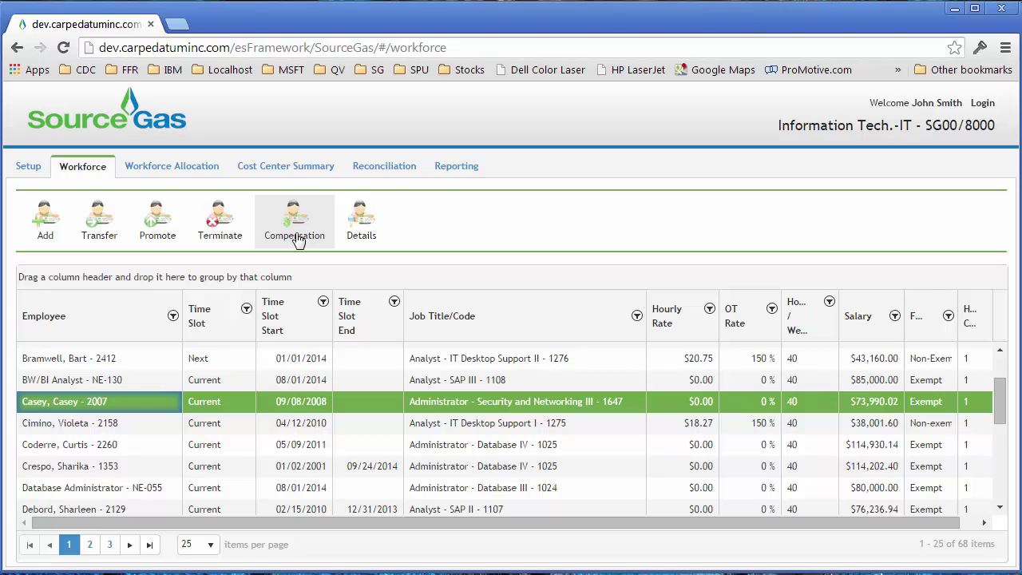
pyautogui.click(363, 231)
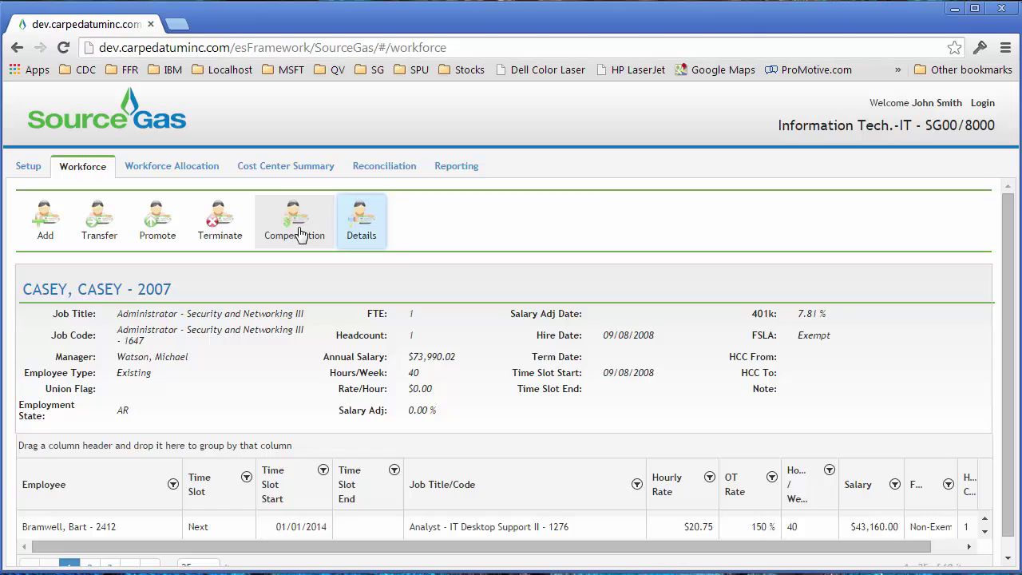
pyautogui.click(355, 219)
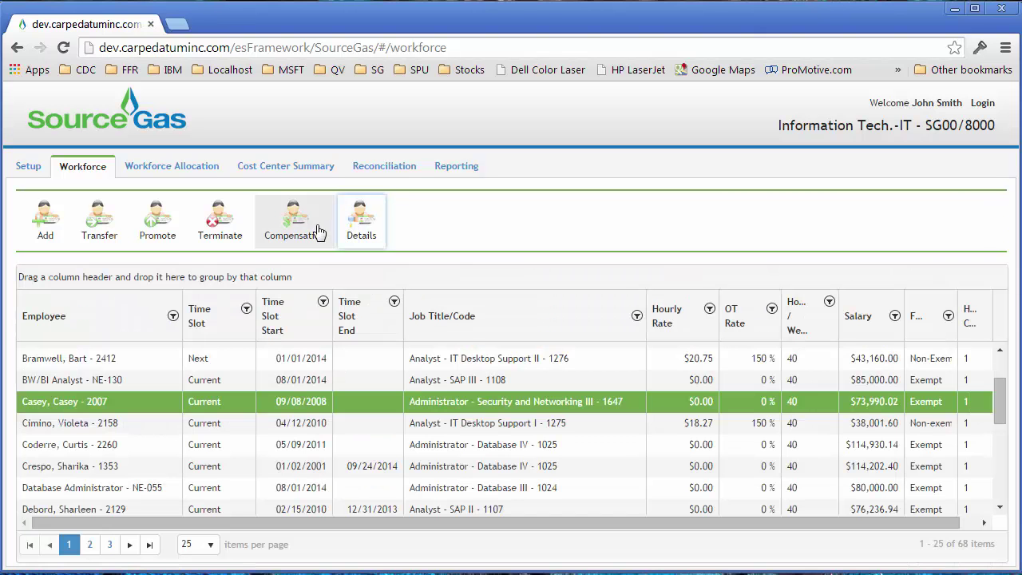
pyautogui.click(303, 219)
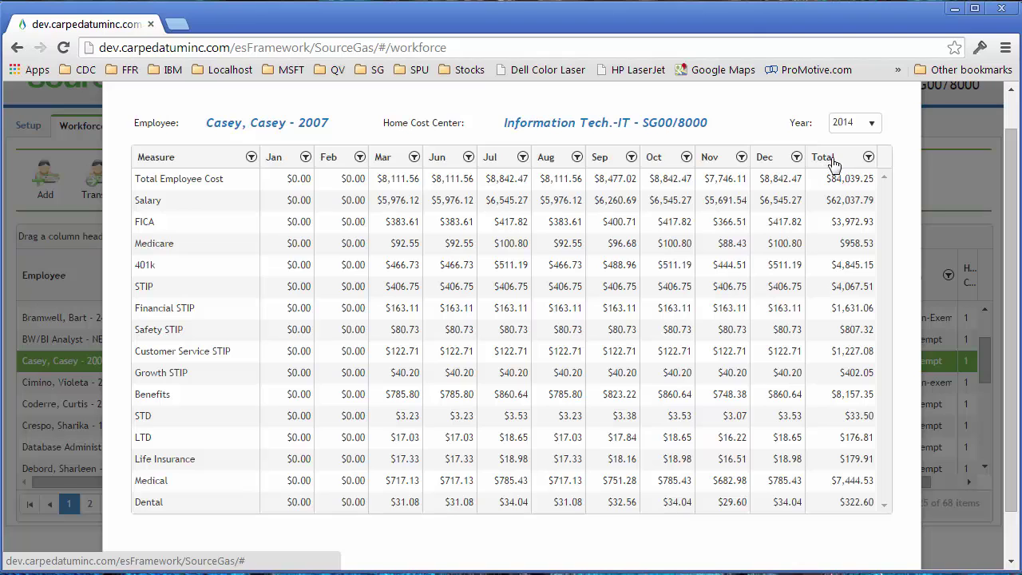
pyautogui.click(874, 130)
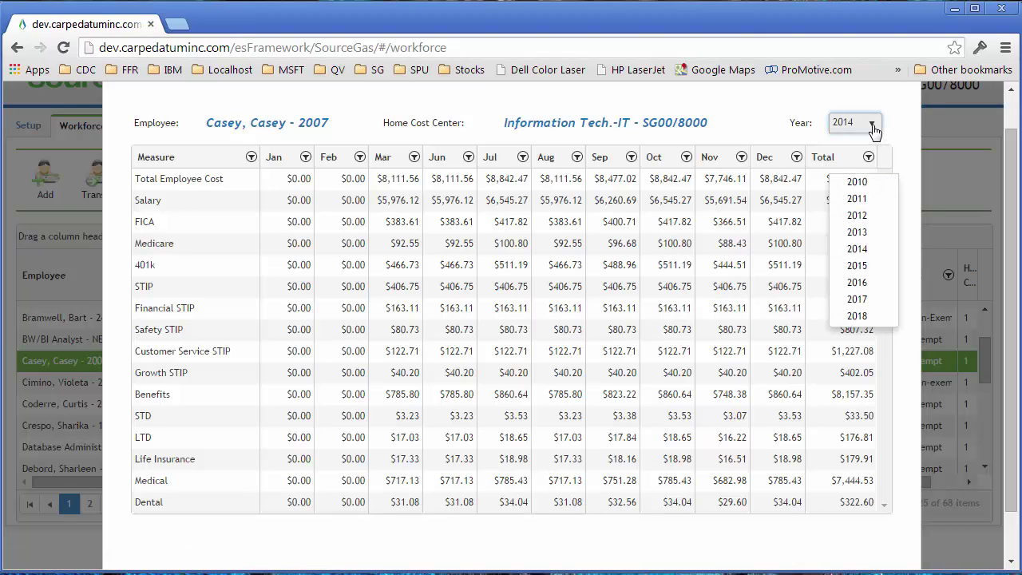
pyautogui.click(862, 270)
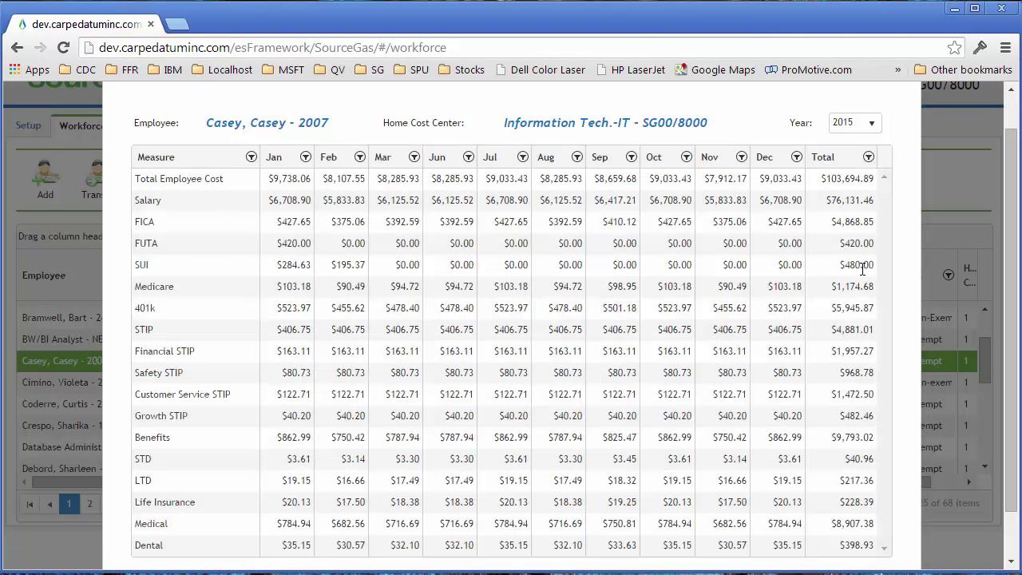
pyautogui.click(835, 163)
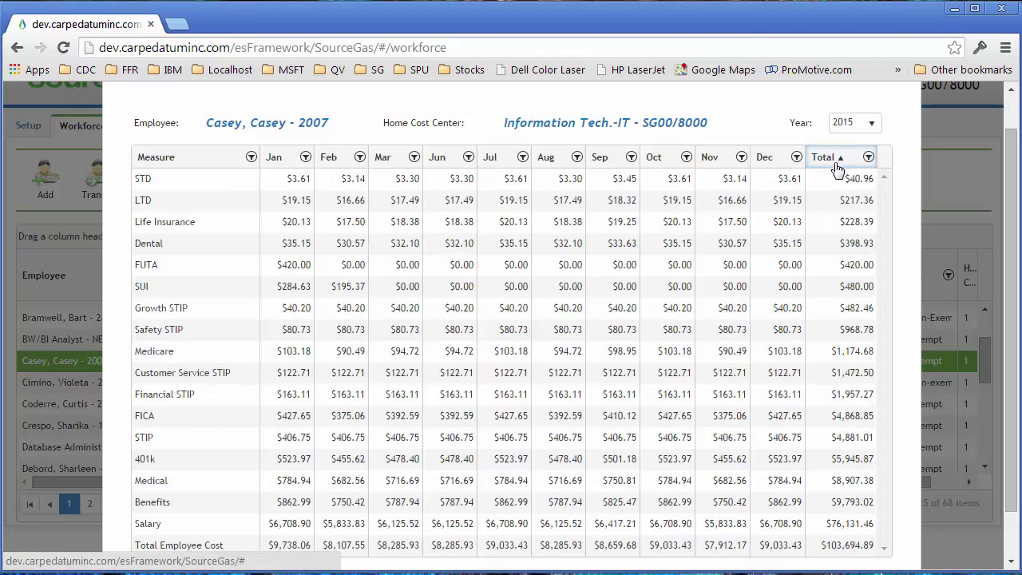
pyautogui.click(835, 161)
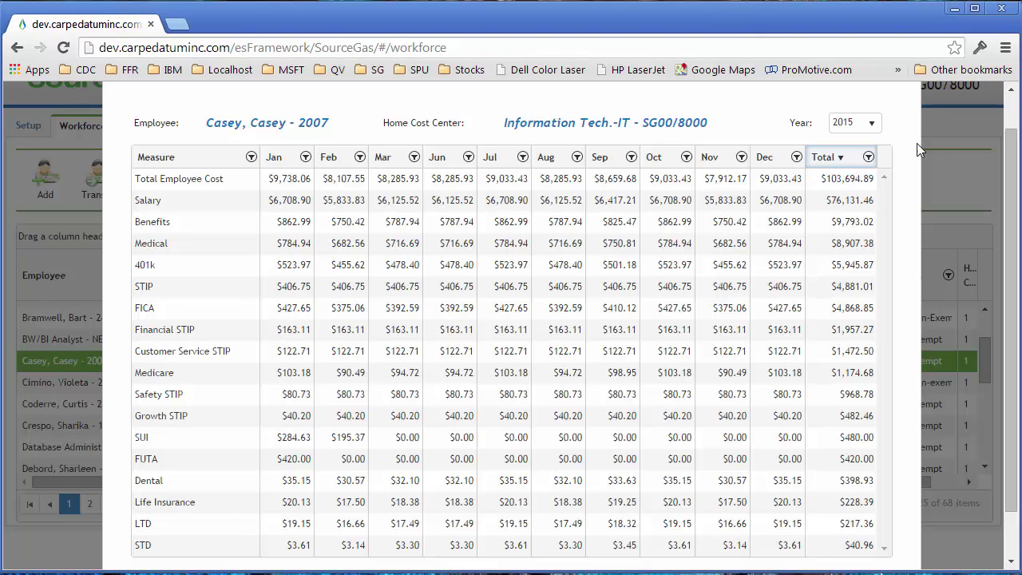
pyautogui.scroll(1, 1009, 93)
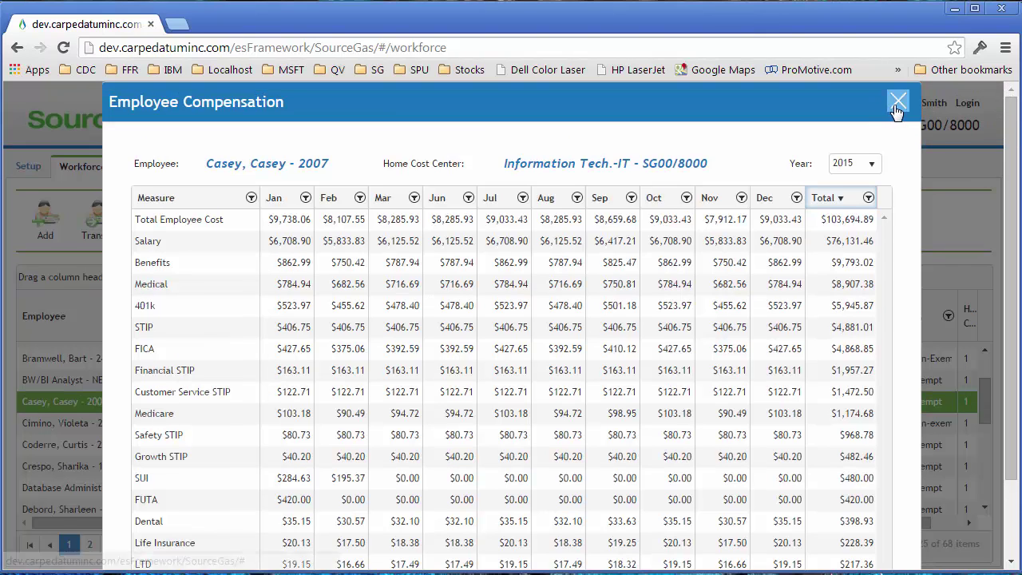
pyautogui.click(897, 112)
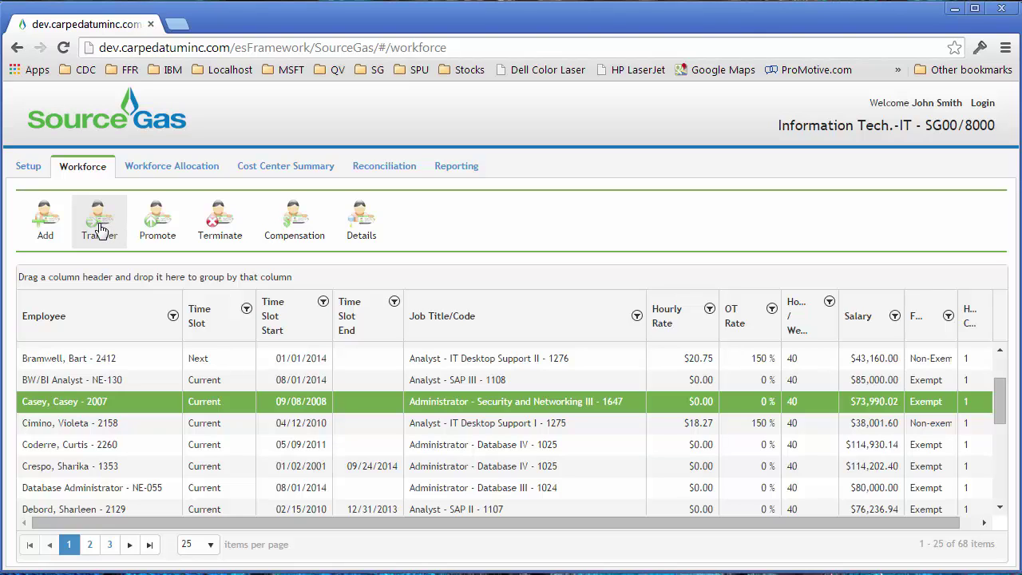
# Transfer the employee effective 10/27/2014 to SG00/117 as Accountant - Financial Reporting III - 1004
pyautogui.click(99, 228)
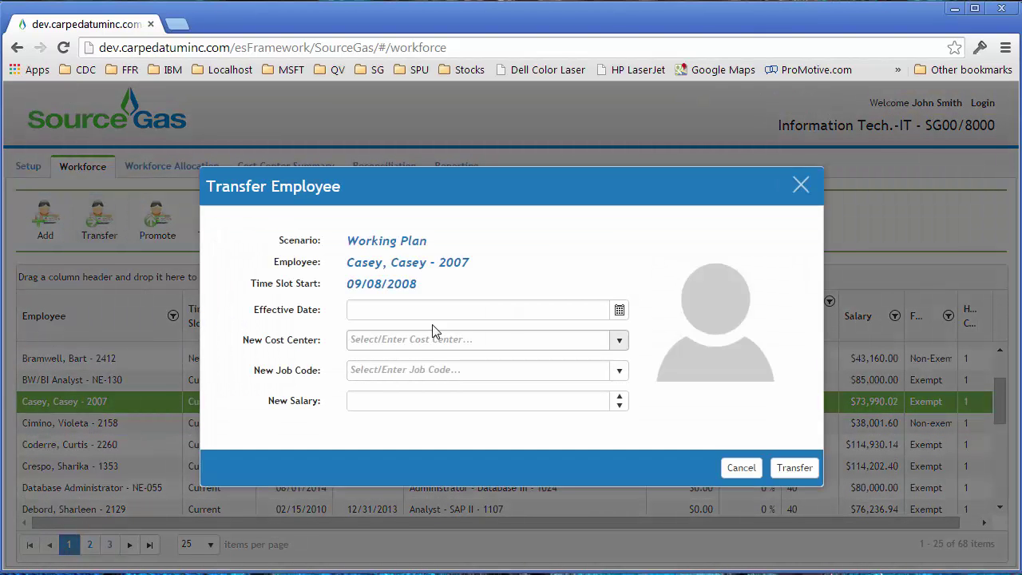
pyautogui.click(620, 310)
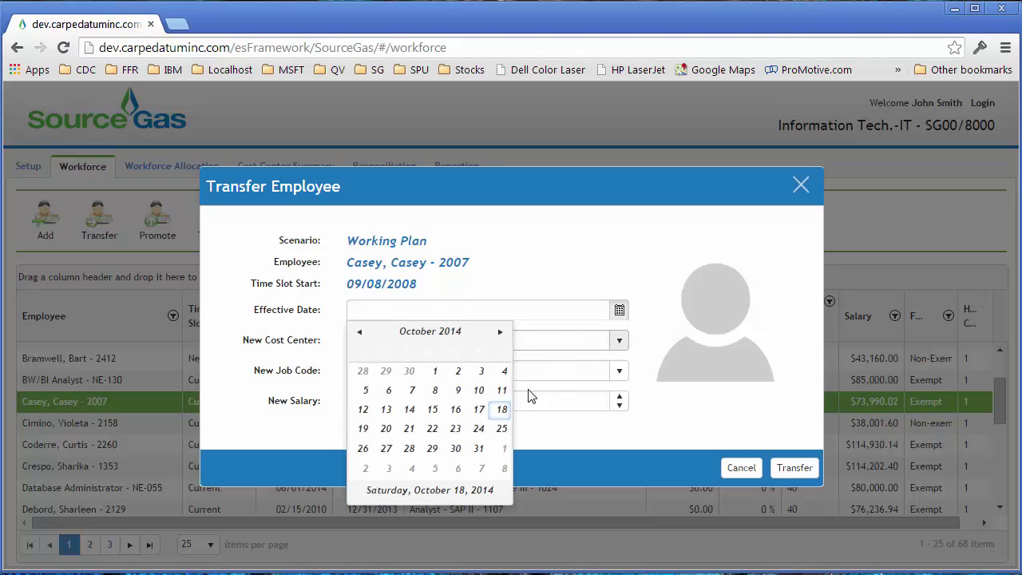
pyautogui.click(386, 453)
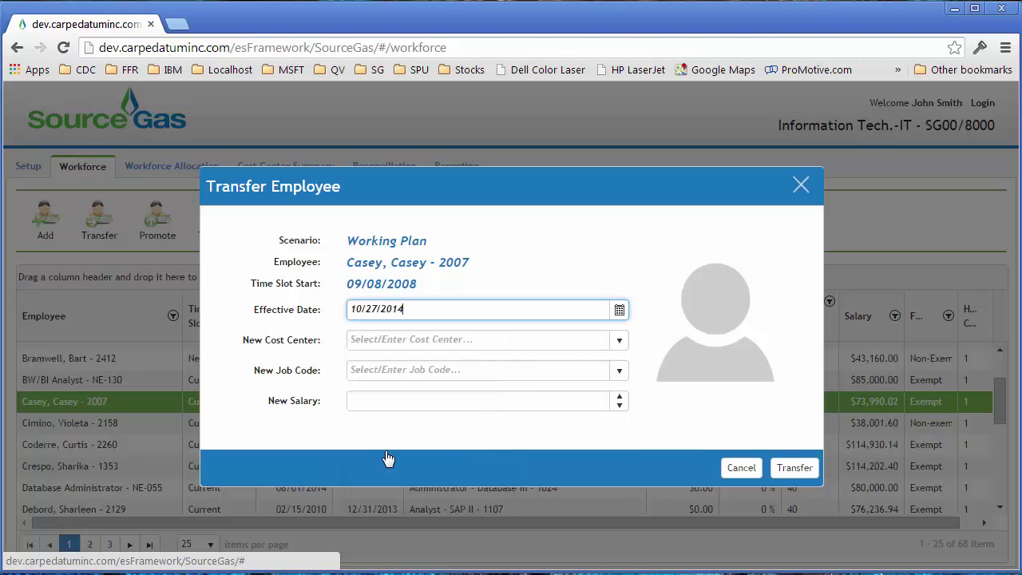
pyautogui.click(620, 342)
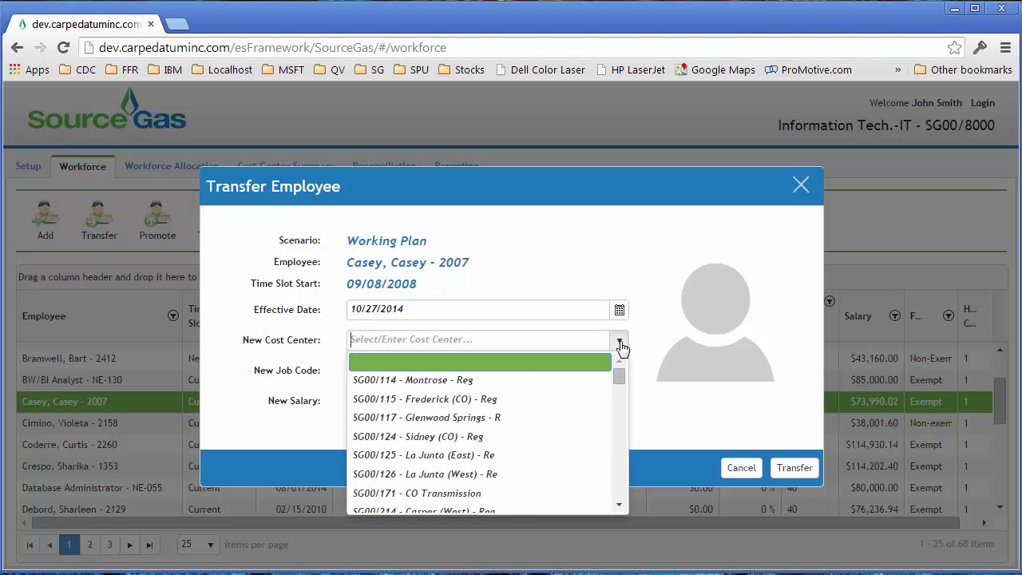
pyautogui.click(480, 423)
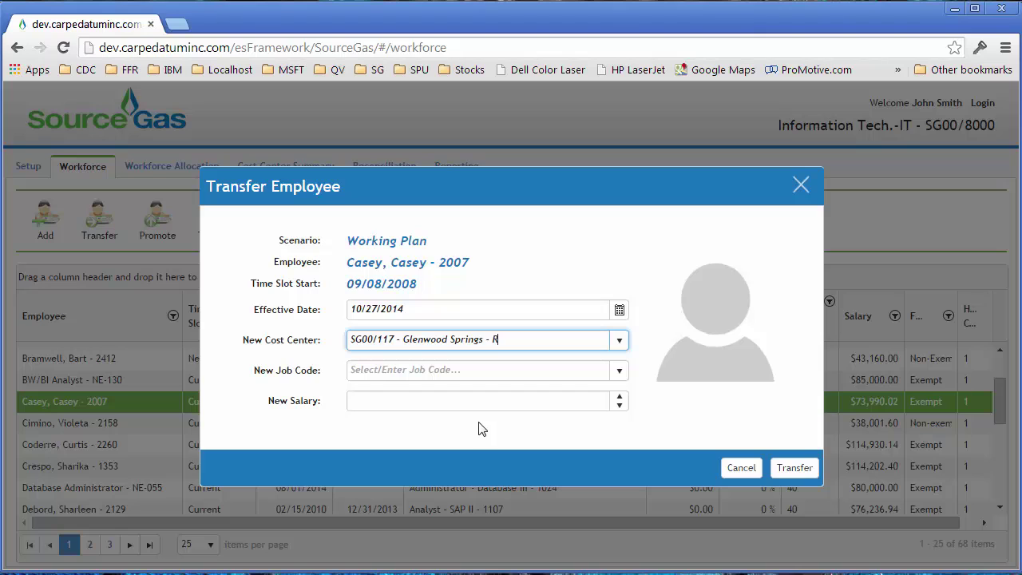
pyautogui.click(453, 370)
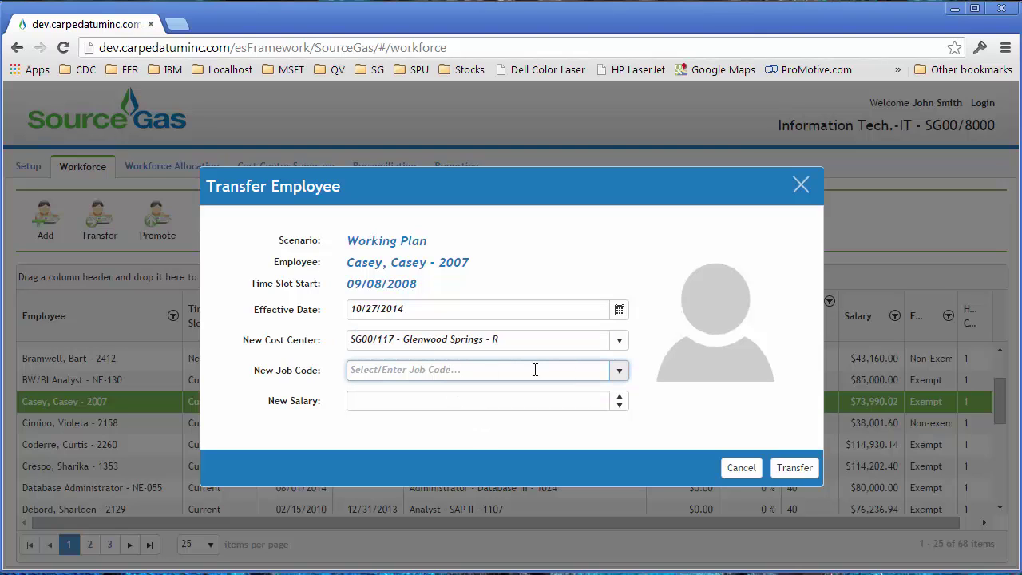
pyautogui.click(618, 371)
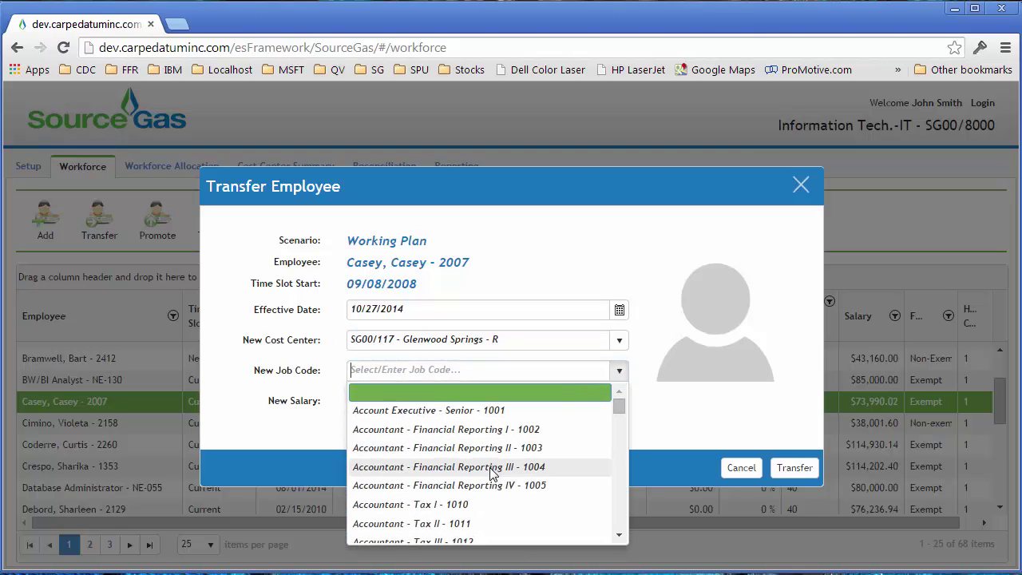
pyautogui.click(491, 473)
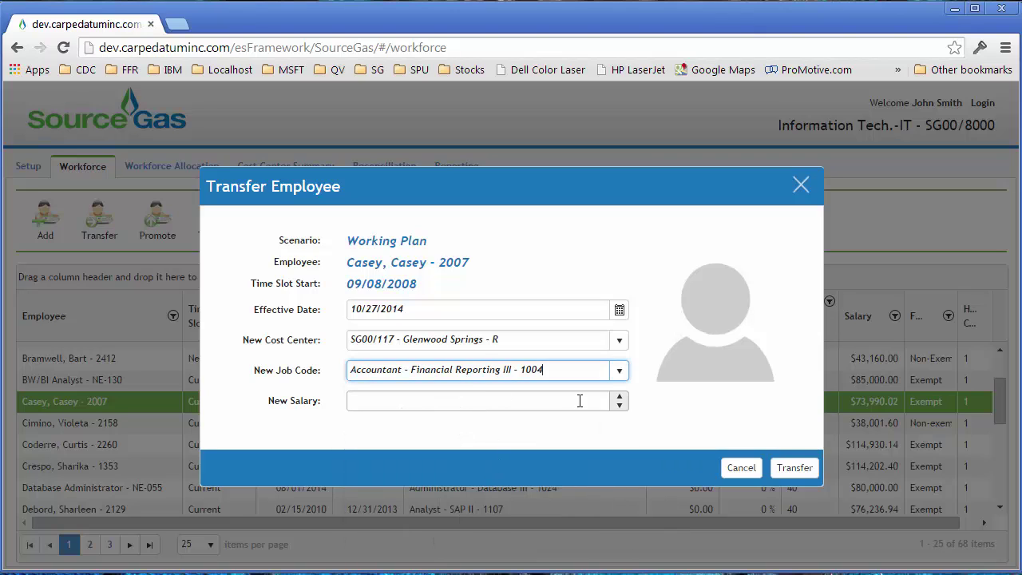
pyautogui.click(555, 403)
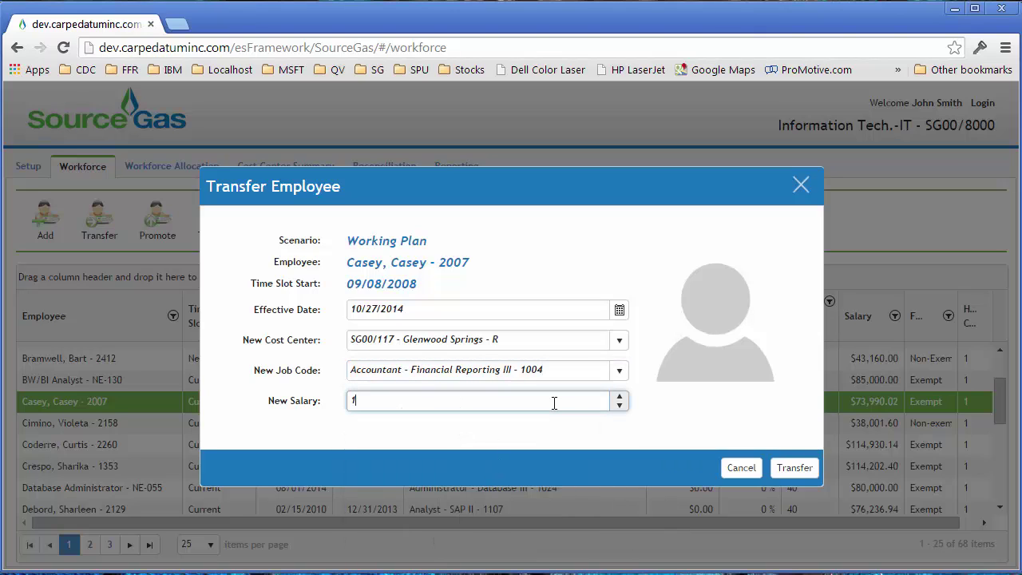
pyautogui.click(799, 476)
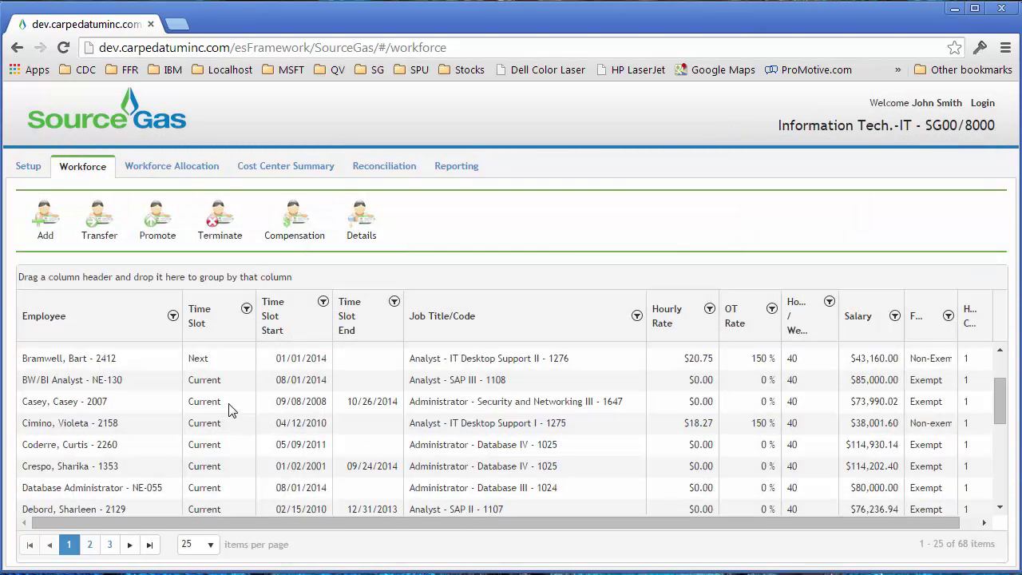
# Start a new employee record and enter the new hire's name
pyautogui.click(229, 404)
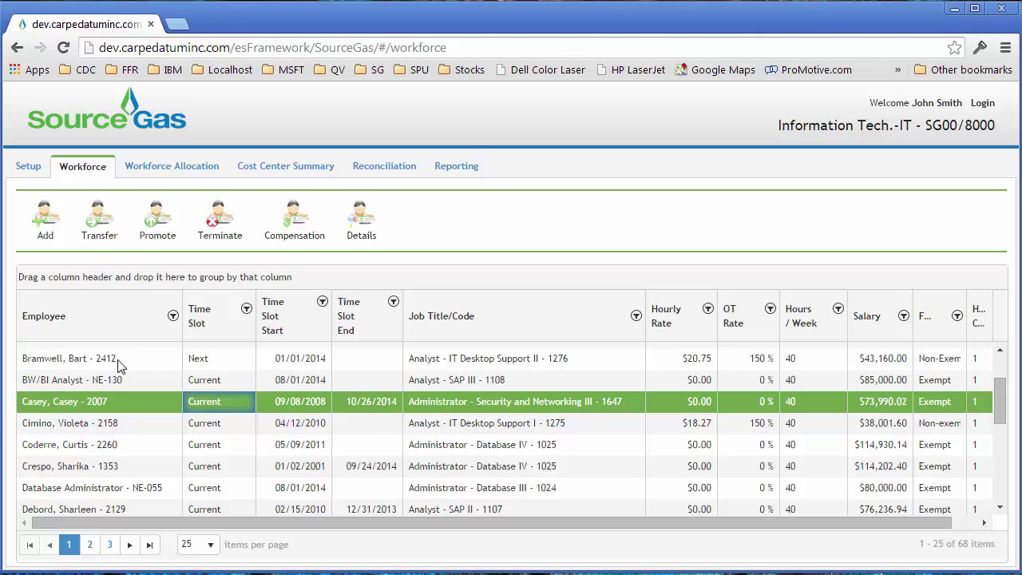
pyautogui.click(45, 227)
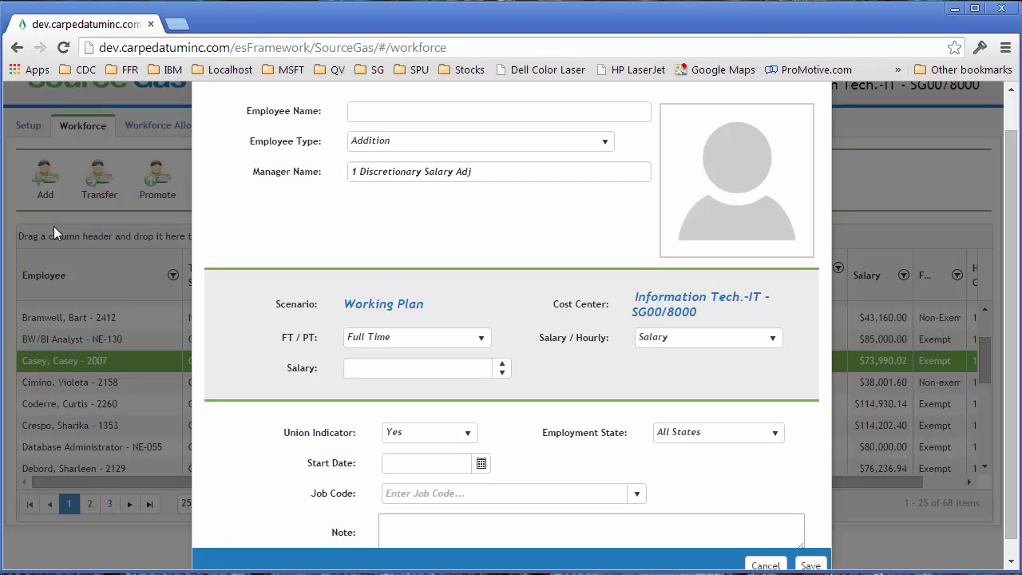
pyautogui.click(375, 105)
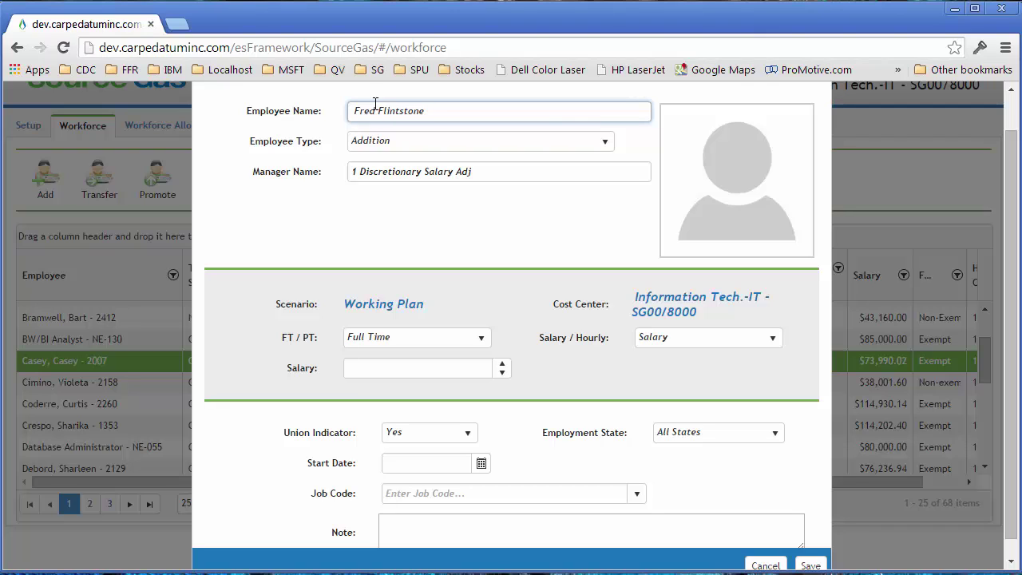
pyautogui.press('Tab')
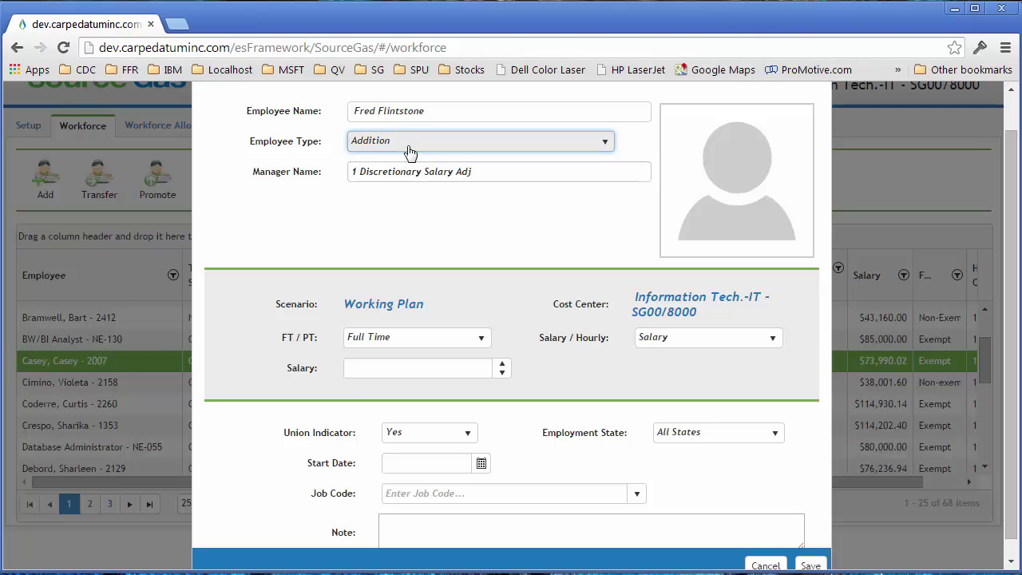
# Set Employee Type to Addition and choose the manager from the name suggestions
pyautogui.click(605, 145)
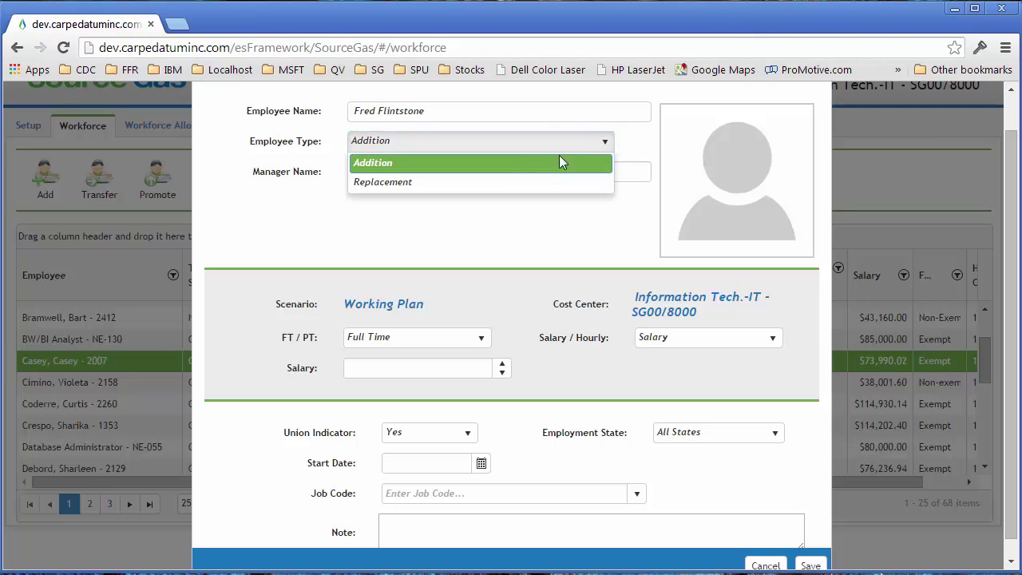
pyautogui.click(451, 168)
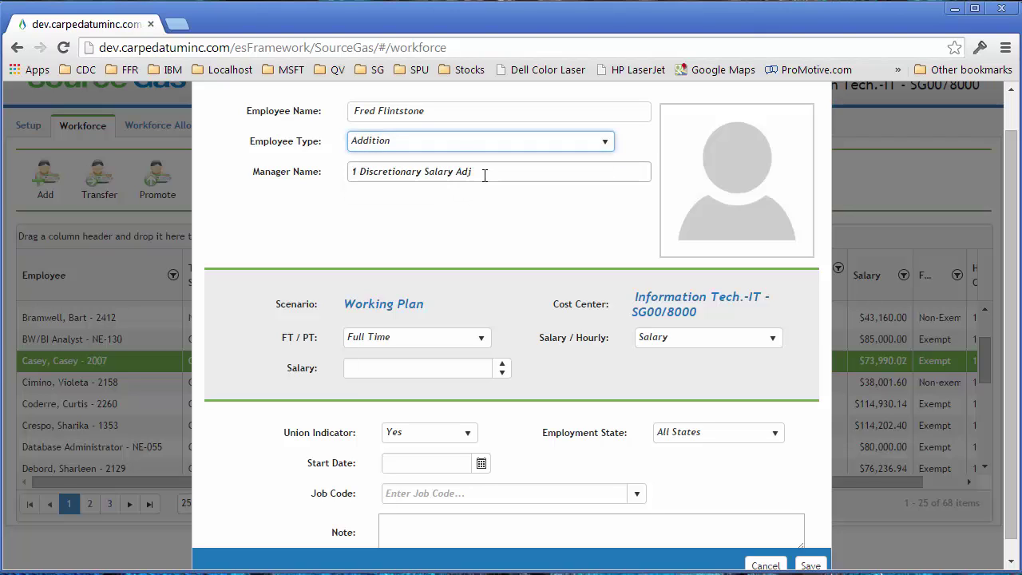
pyautogui.moveTo(512, 172); pyautogui.dragTo(310, 181)
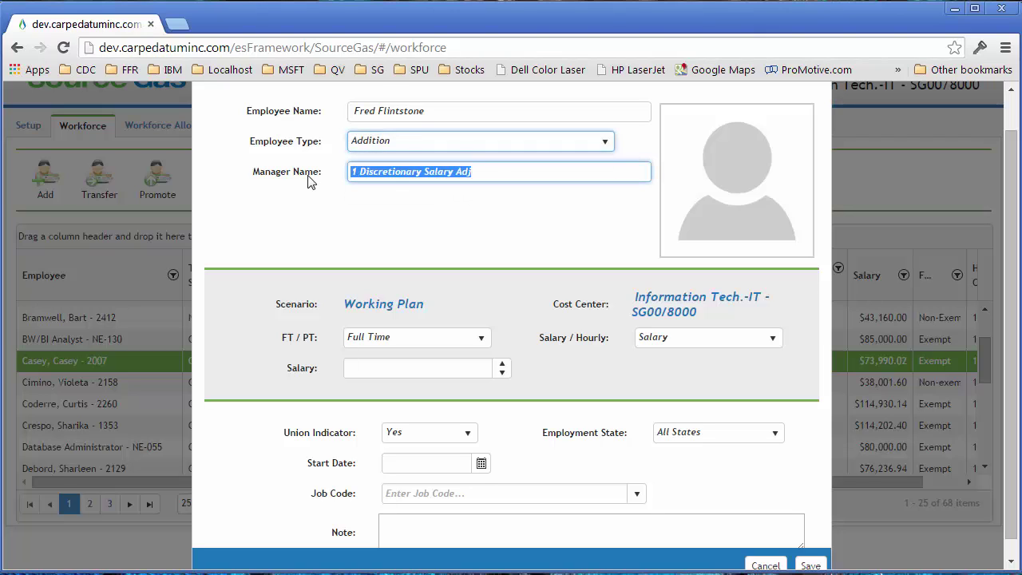
pyautogui.write('frankel, Elizbeth')
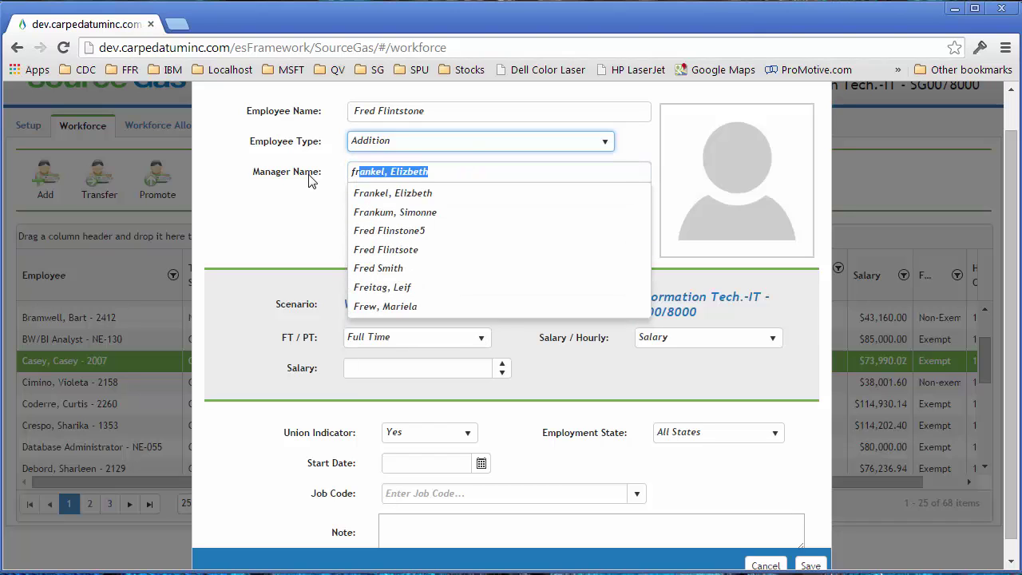
pyautogui.click(405, 201)
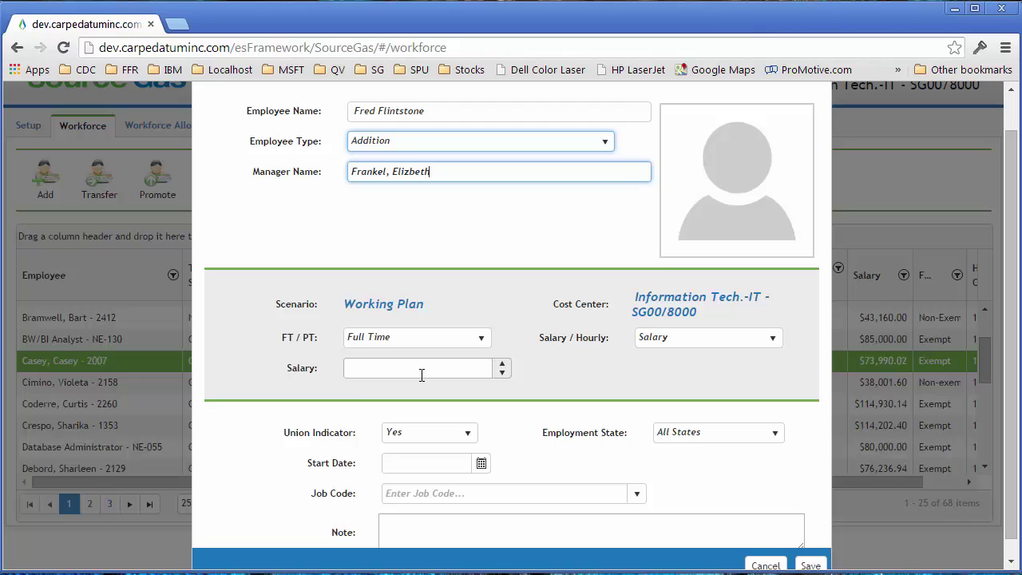
# Set the pay basis to Salary with an amount of 100000
pyautogui.click(769, 339)
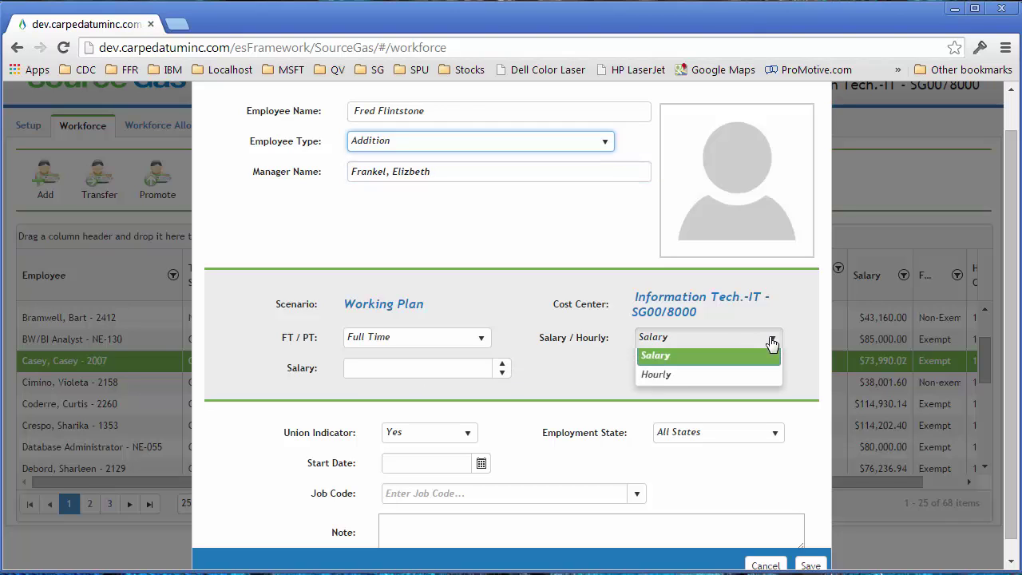
pyautogui.click(673, 377)
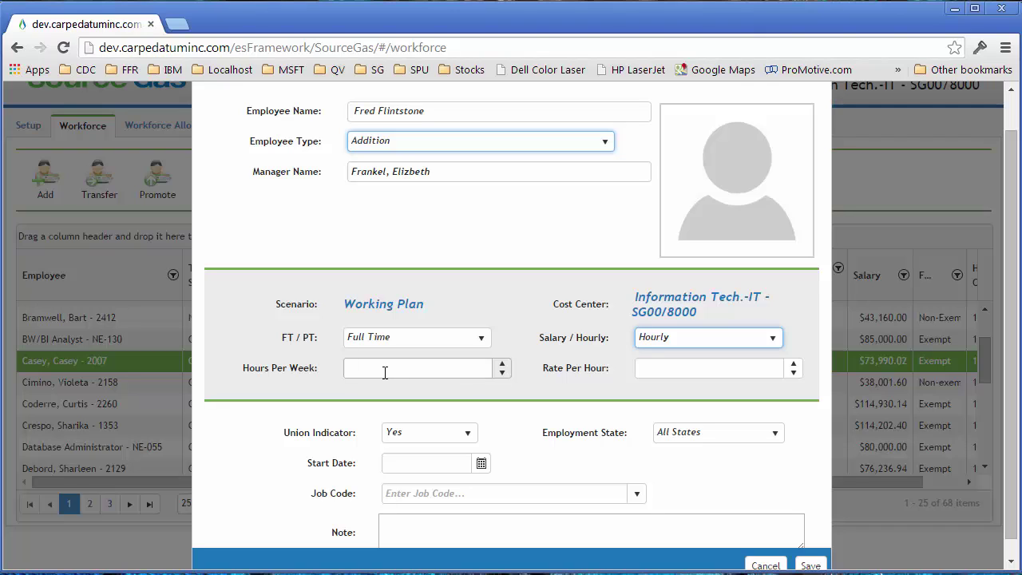
pyautogui.click(773, 338)
pyautogui.click(695, 359)
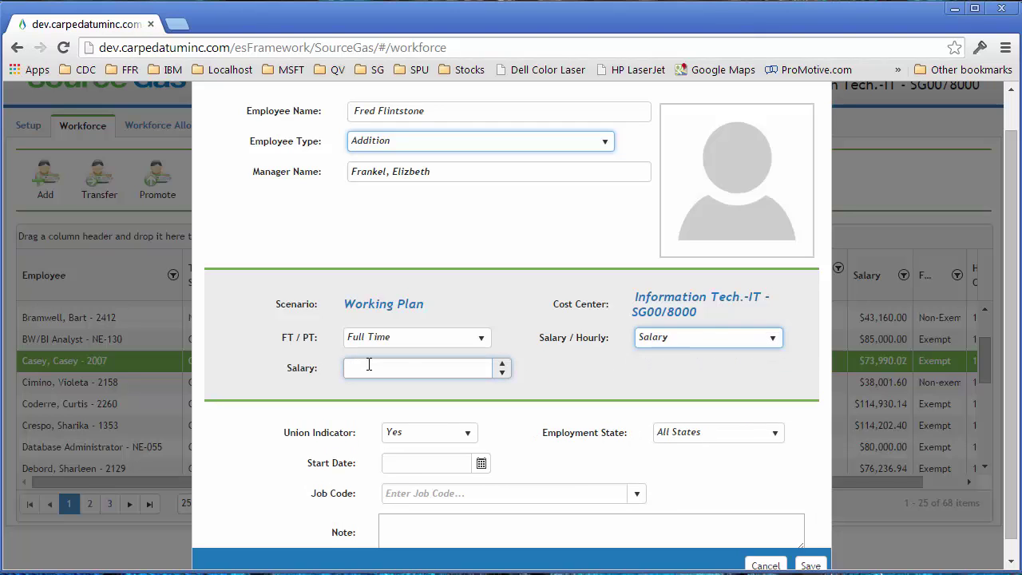
pyautogui.write('100000')
pyautogui.click(515, 445)
pyautogui.scroll(-1, 514, 445)
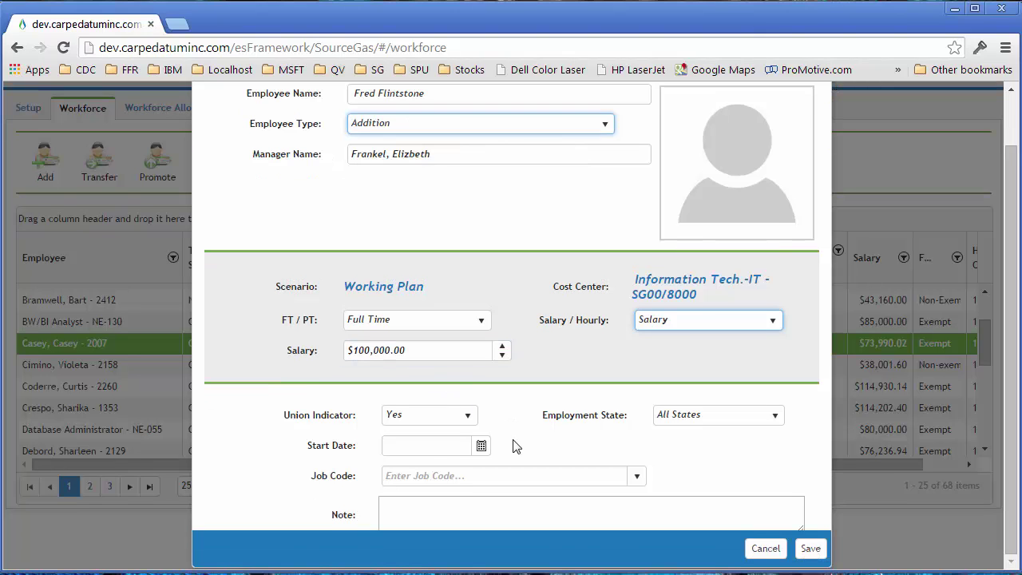
# Set union No, state Colorado, start date 10/20/2014, and job Administrator - Database I - 1022
pyautogui.click(467, 416)
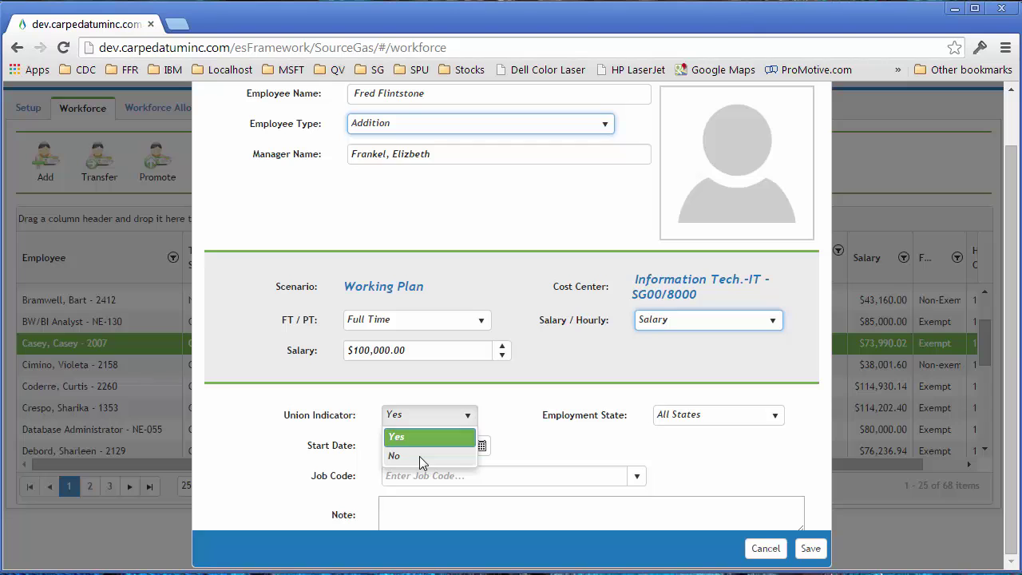
pyautogui.click(419, 456)
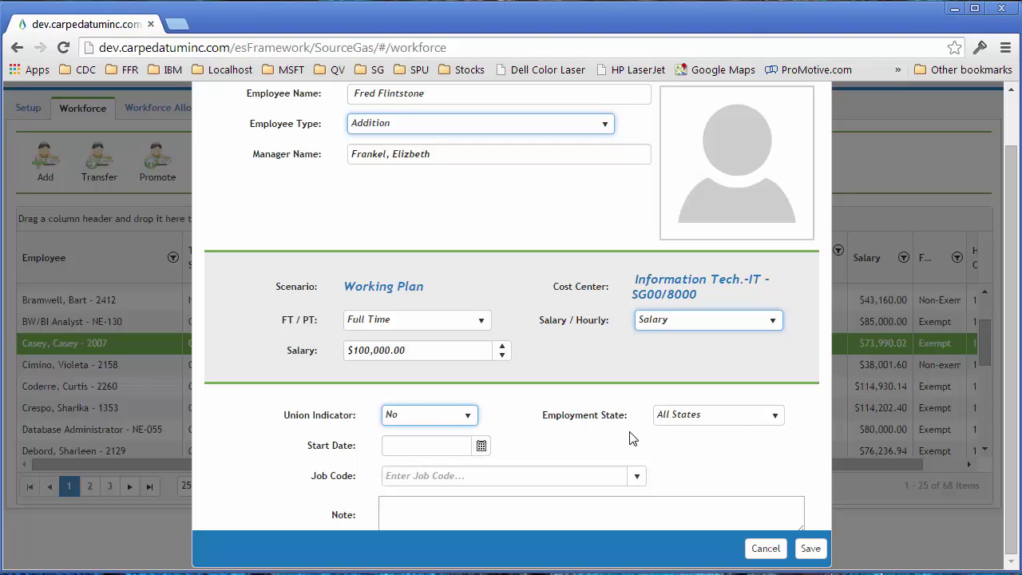
pyautogui.click(735, 424)
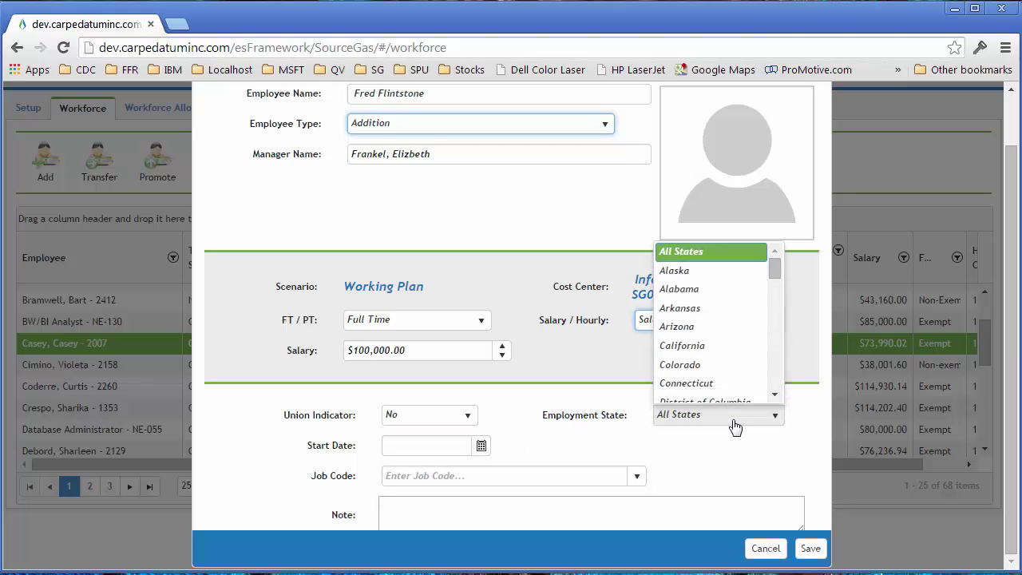
pyautogui.click(711, 368)
pyautogui.click(480, 446)
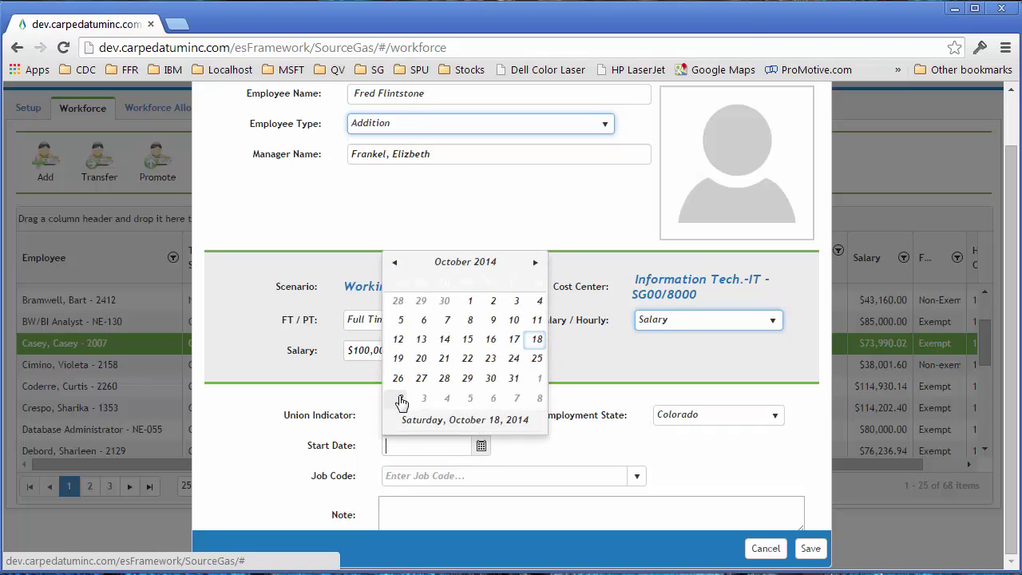
pyautogui.click(421, 359)
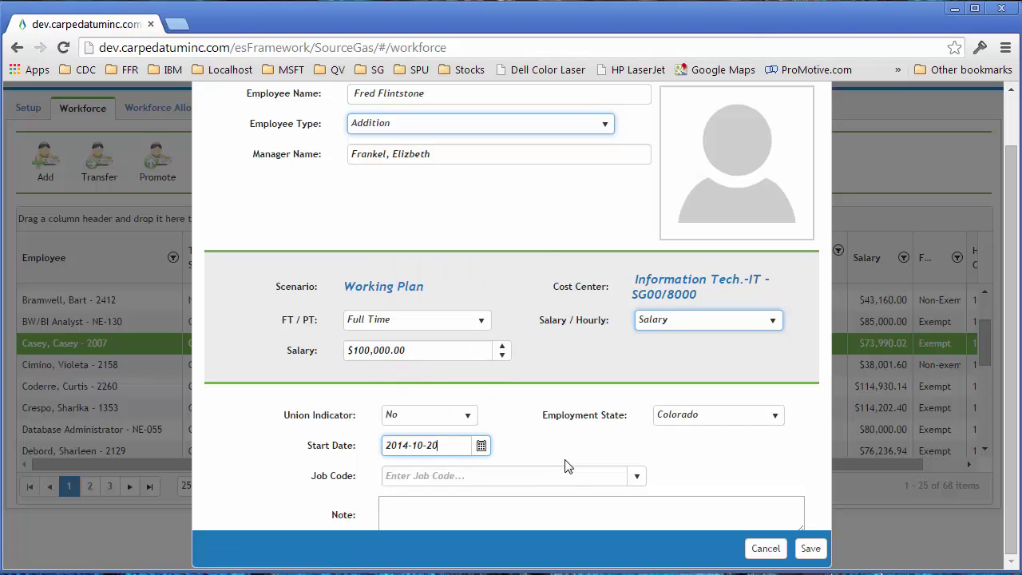
pyautogui.click(638, 477)
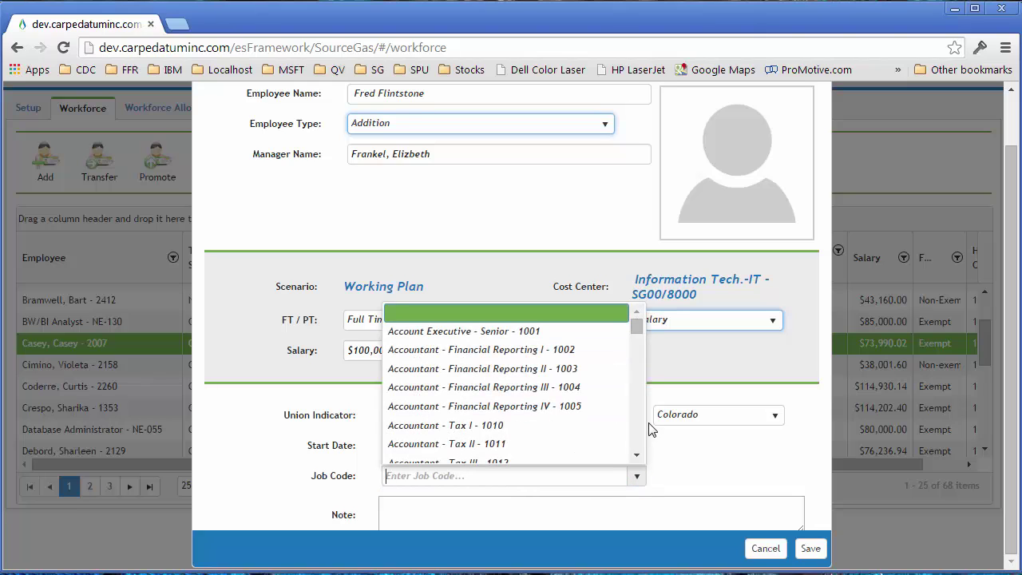
pyautogui.scroll(-3, 639, 435)
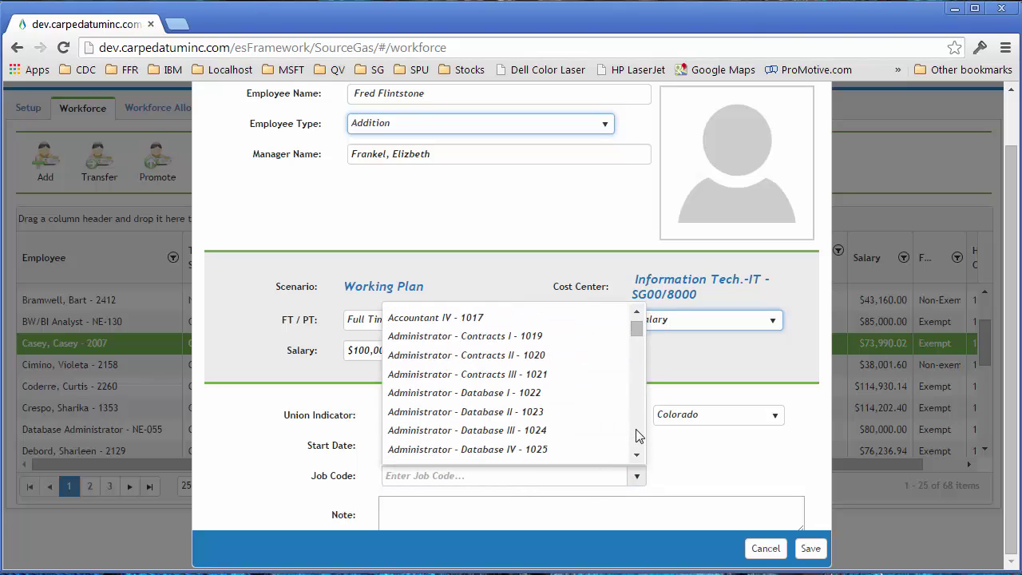
pyautogui.click(466, 396)
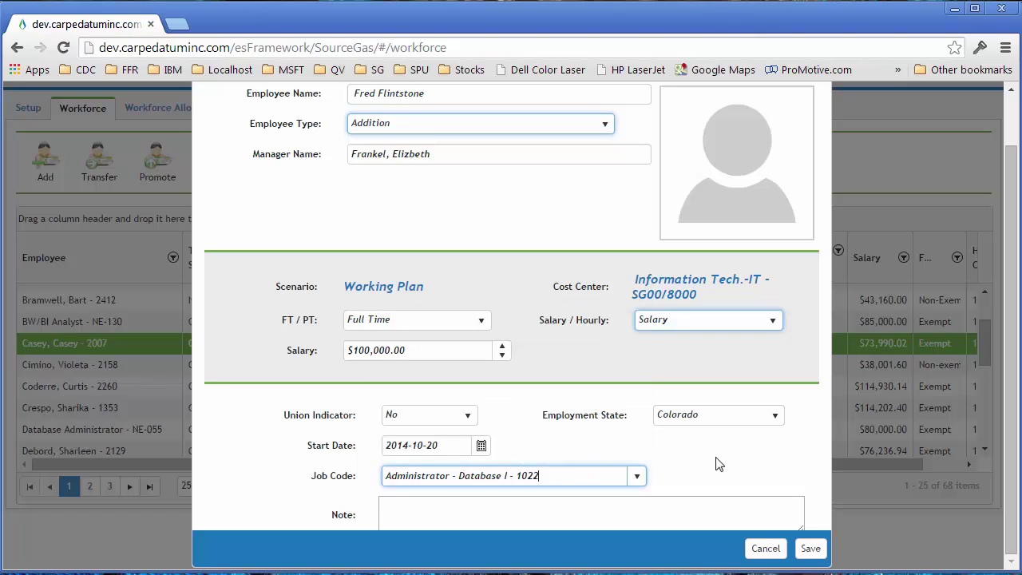
pyautogui.click(672, 508)
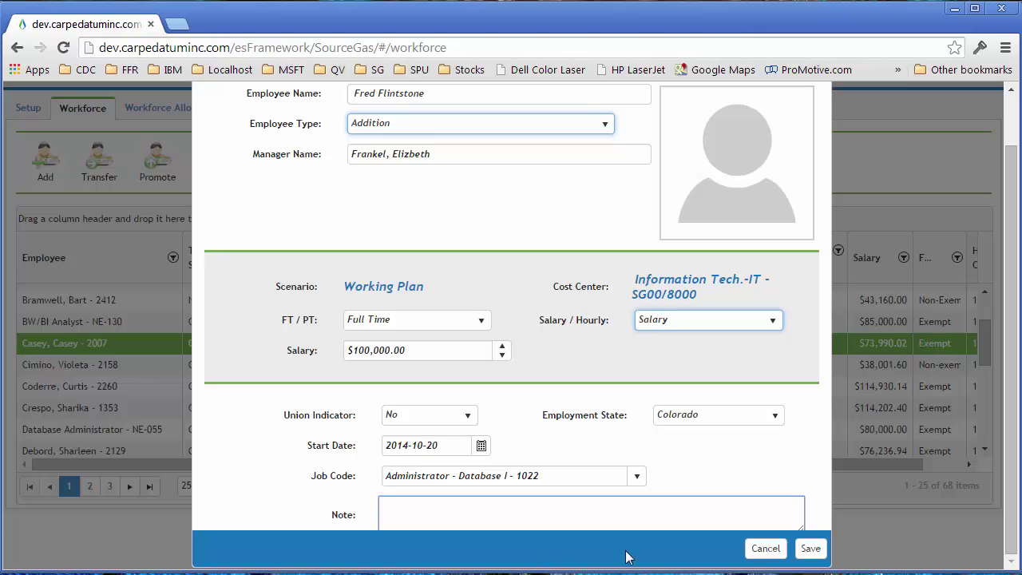
# Save the new hire, cycle the Employee sort back to original order, and select the Database I administrator
pyautogui.click(810, 550)
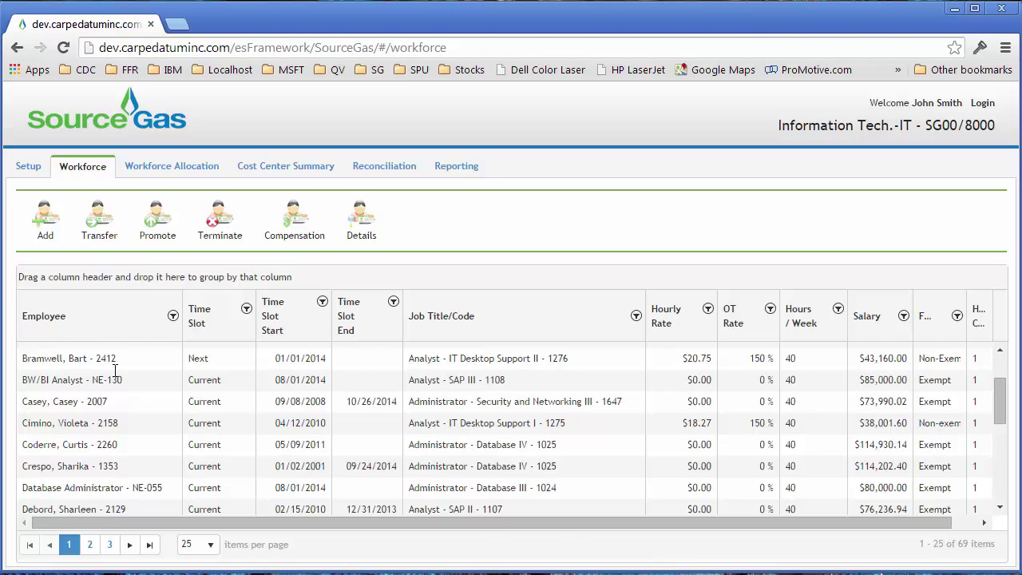
pyautogui.click(54, 328)
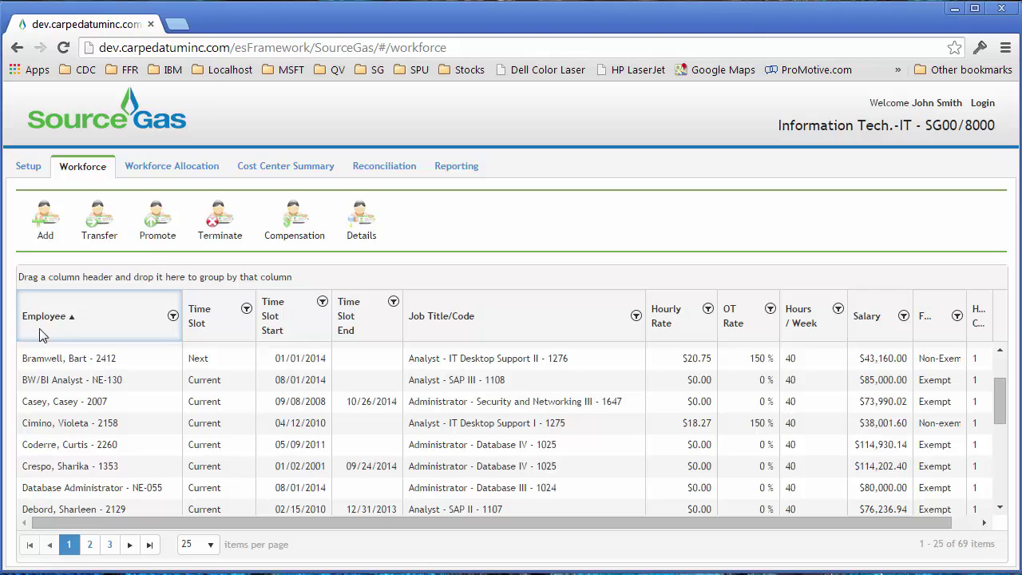
pyautogui.click(41, 328)
pyautogui.click(42, 327)
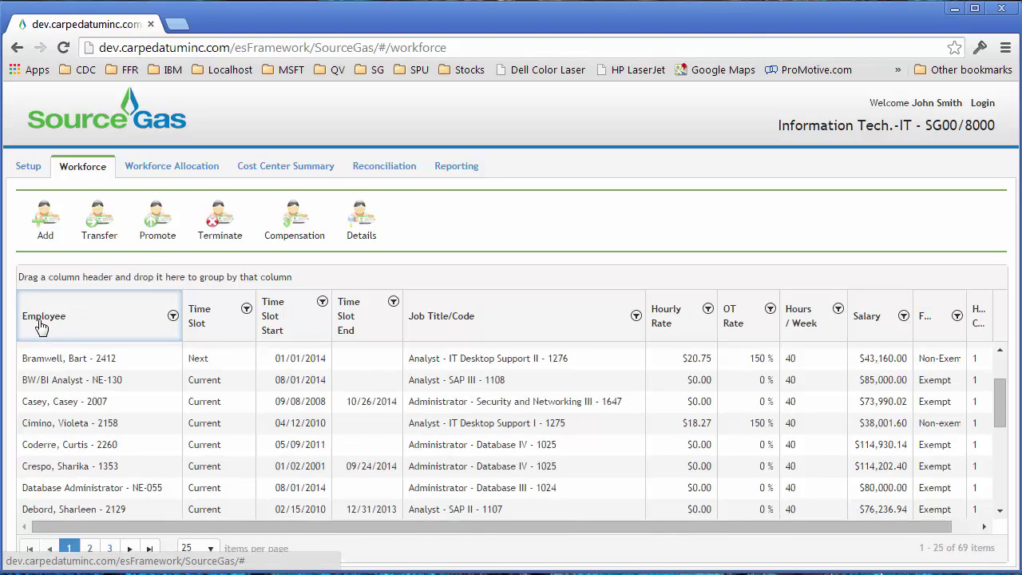
pyautogui.scroll(-5, 131, 434)
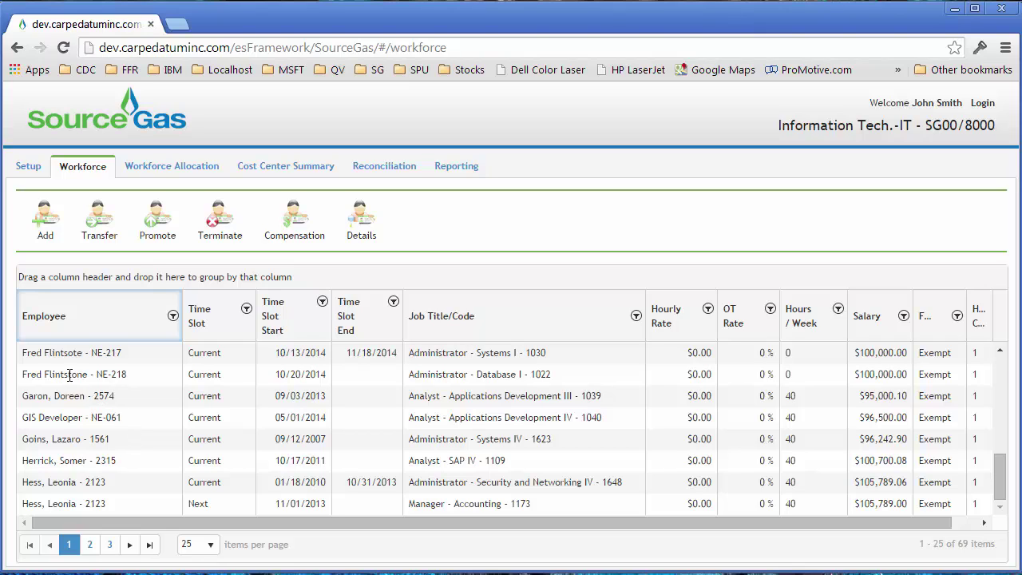
pyautogui.click(72, 377)
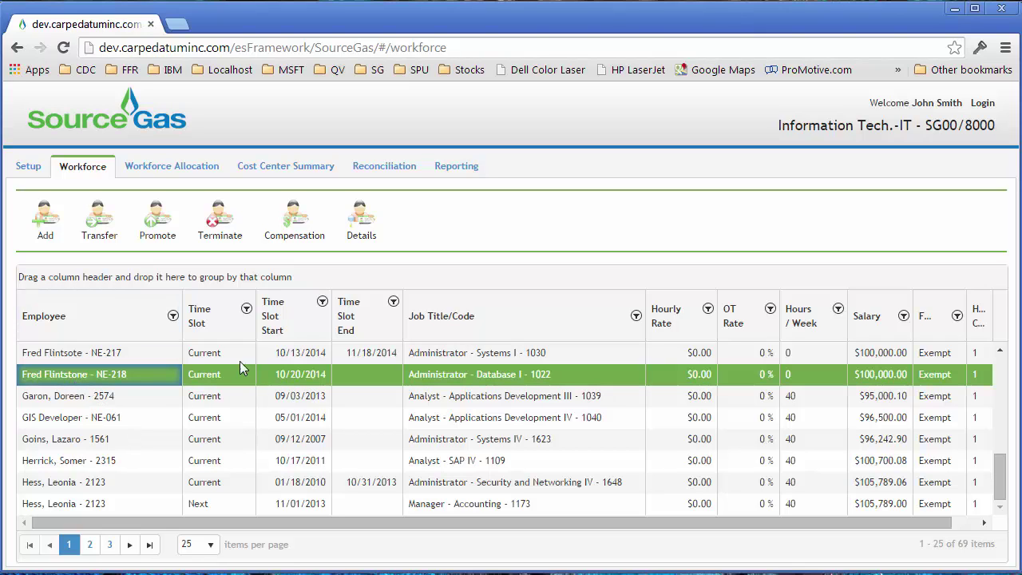
pyautogui.click(294, 229)
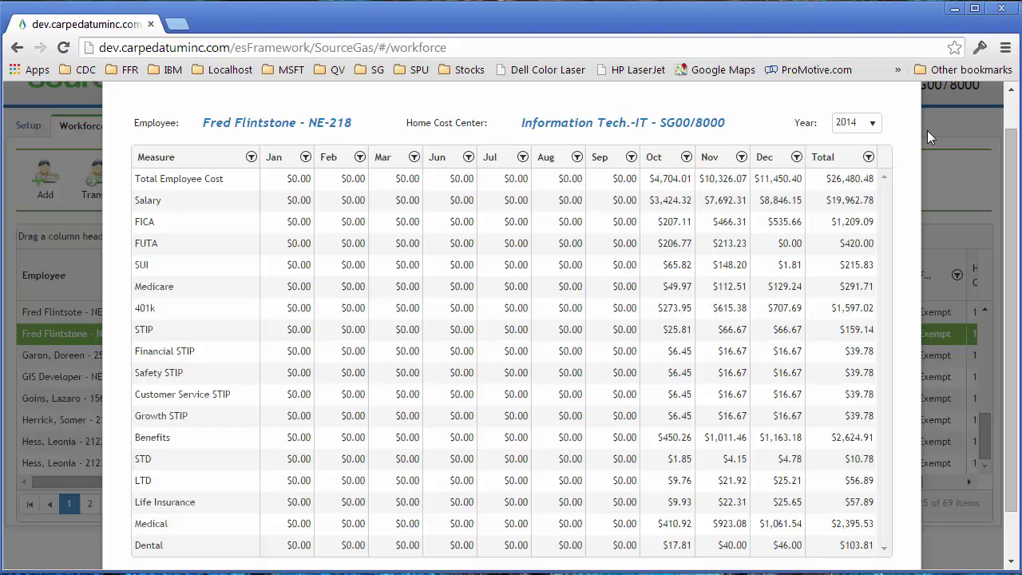
pyautogui.scroll(1, 930, 113)
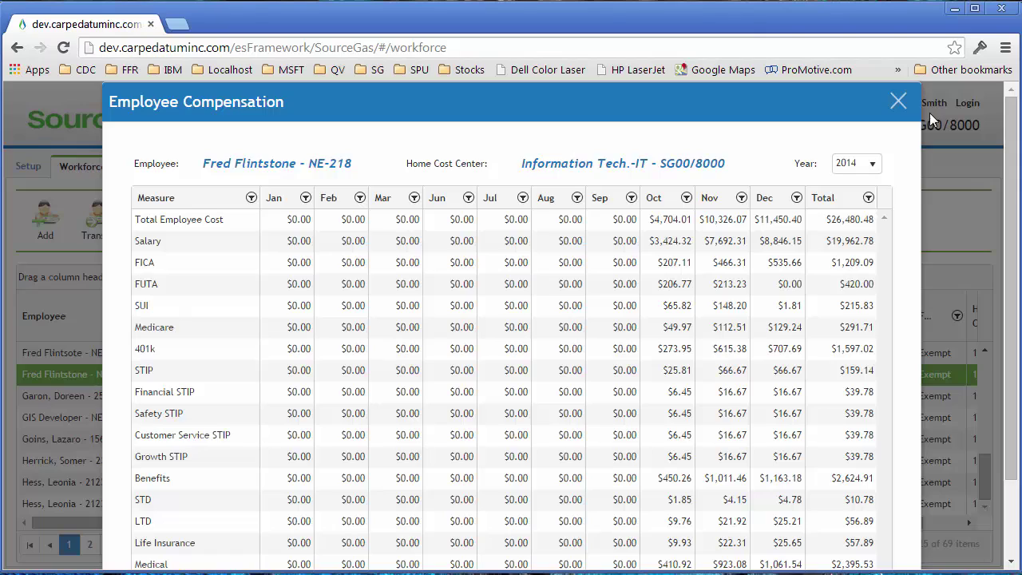
pyautogui.click(900, 102)
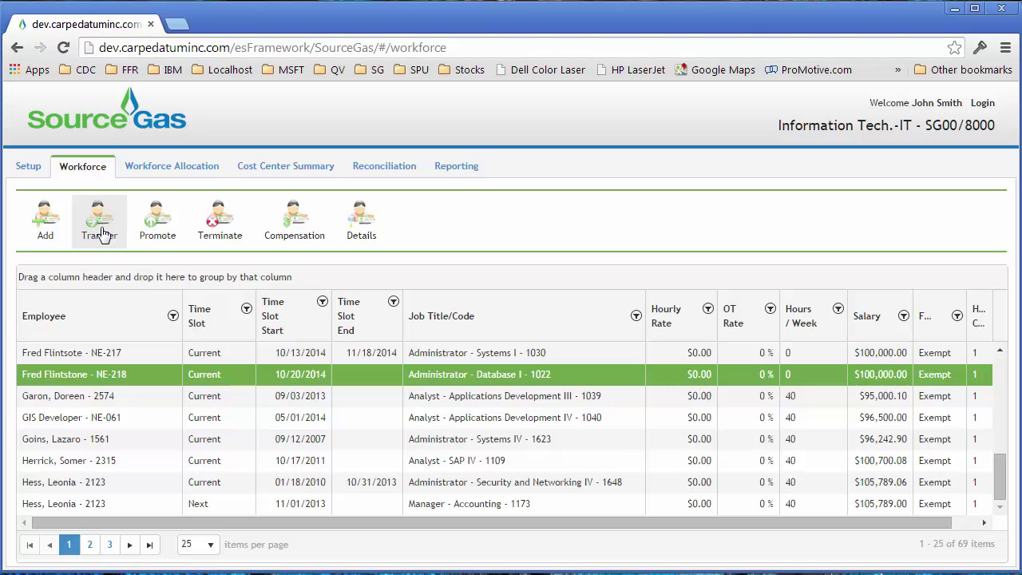
# Fill in a transfer effective 12/10/2014 to SG00/117 Glenwood Springs as Accountant - Tax I - 1010
pyautogui.click(99, 227)
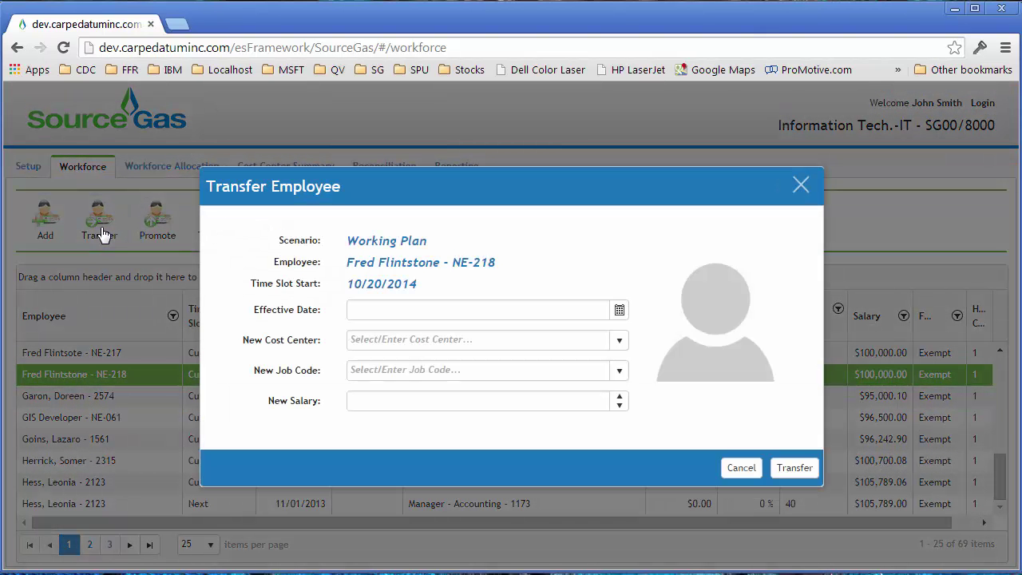
pyautogui.click(620, 312)
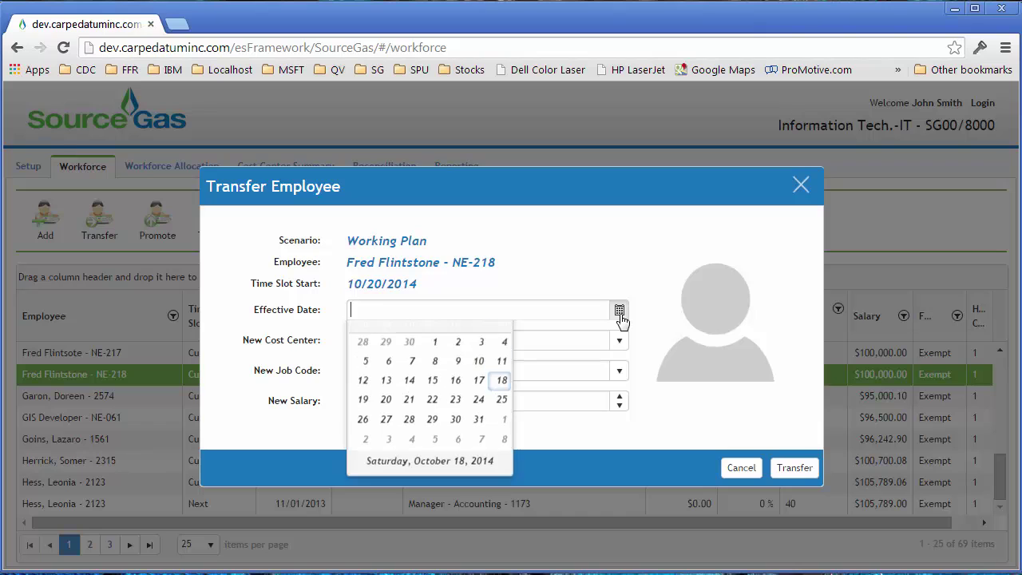
pyautogui.click(501, 333)
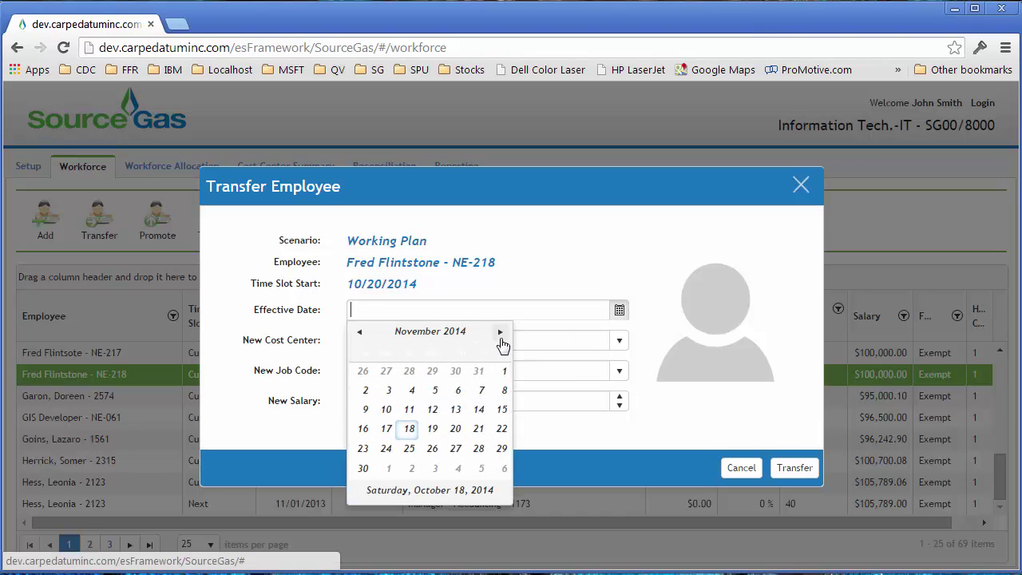
pyautogui.click(501, 336)
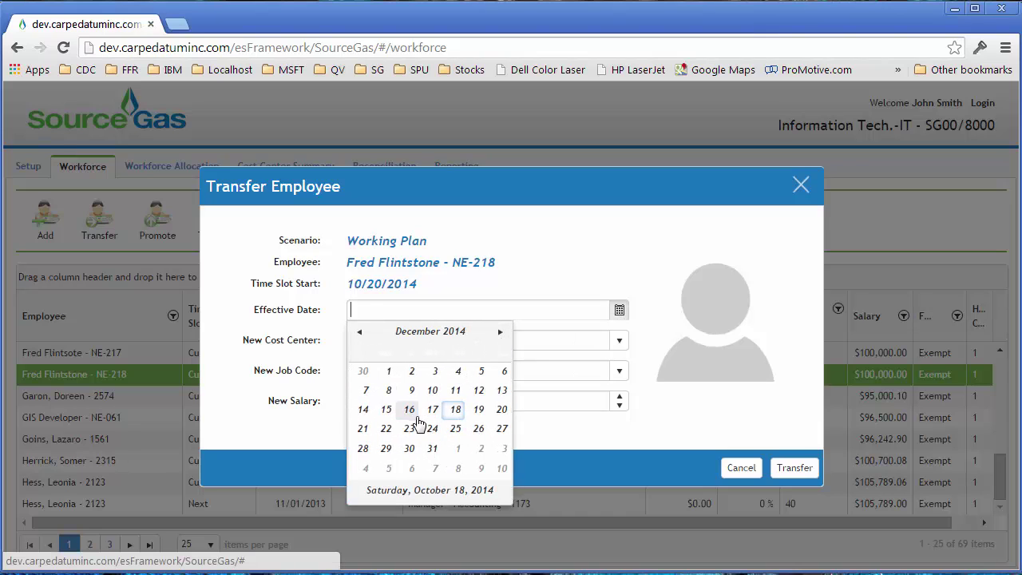
pyautogui.click(432, 391)
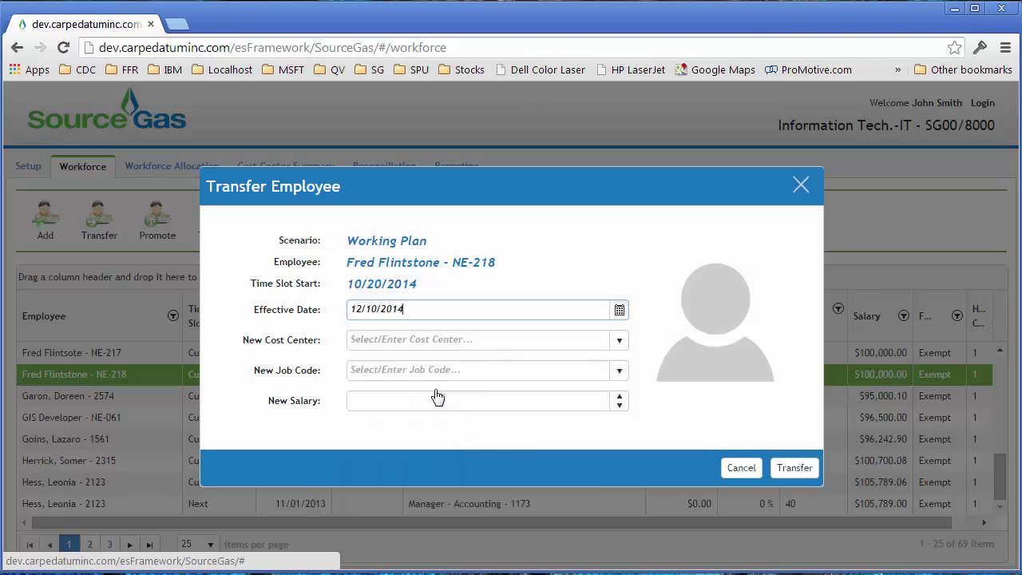
pyautogui.click(391, 342)
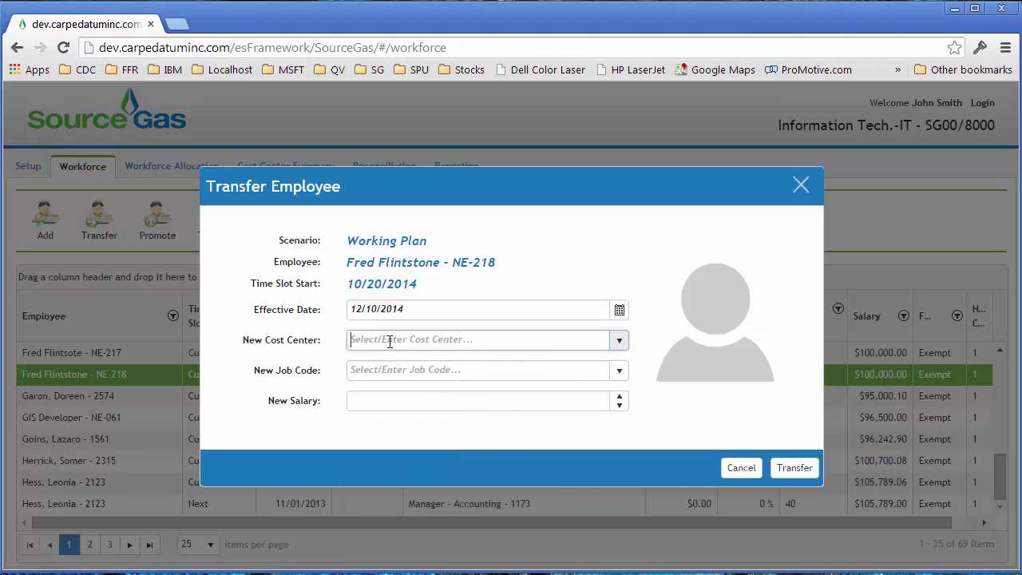
pyautogui.click(620, 343)
pyautogui.click(456, 418)
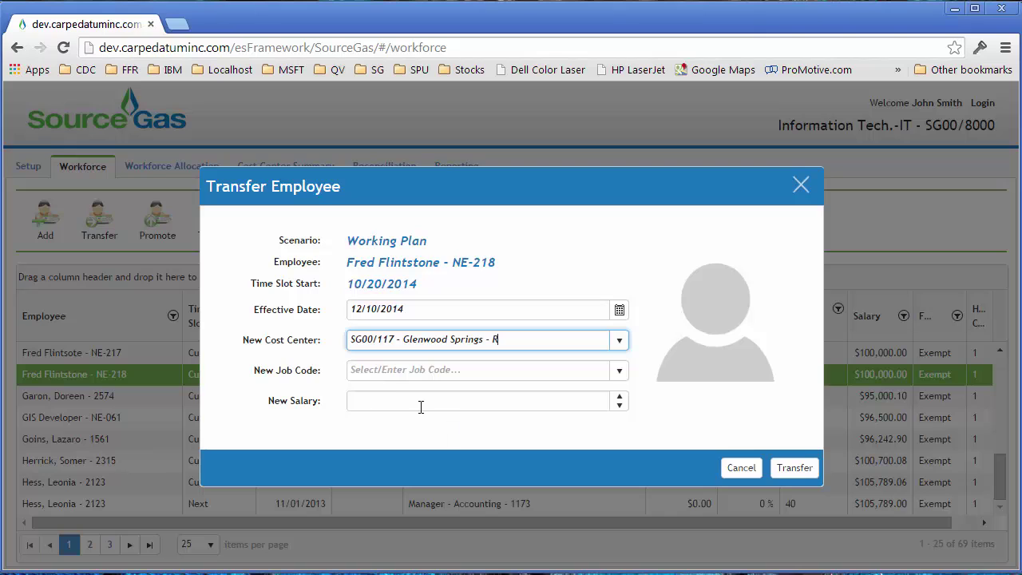
pyautogui.click(364, 377)
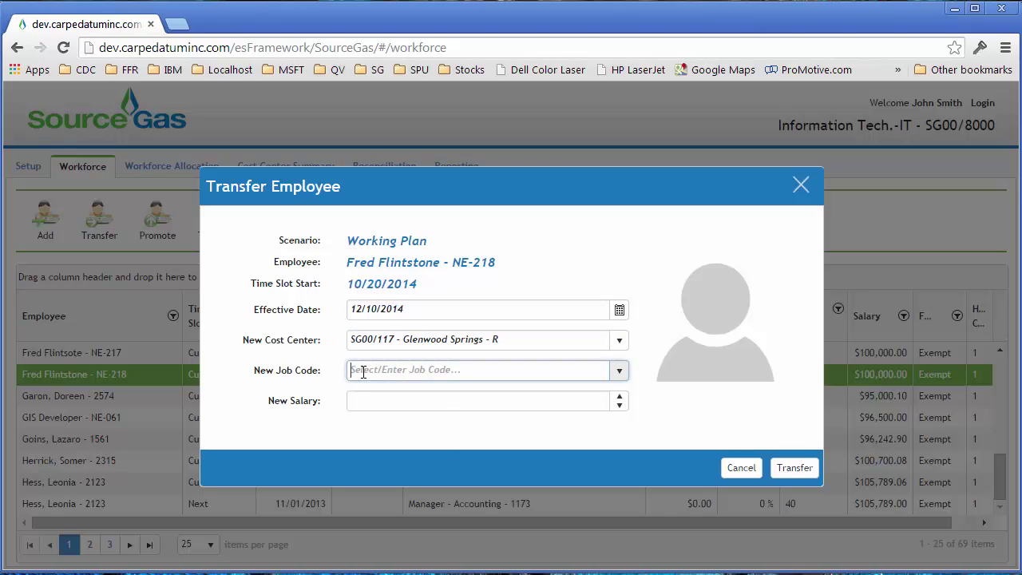
pyautogui.click(620, 372)
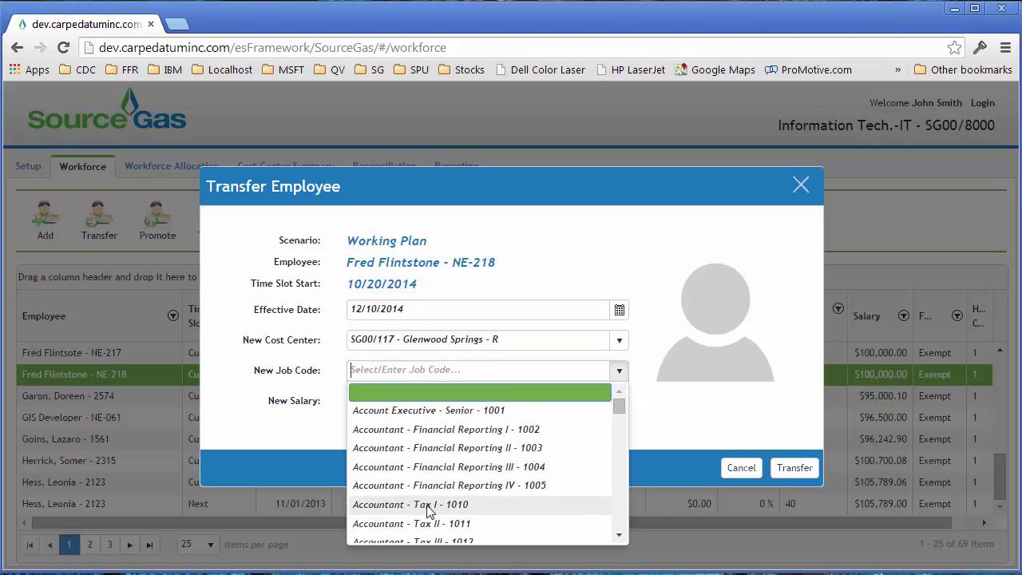
pyautogui.click(428, 505)
pyautogui.click(377, 402)
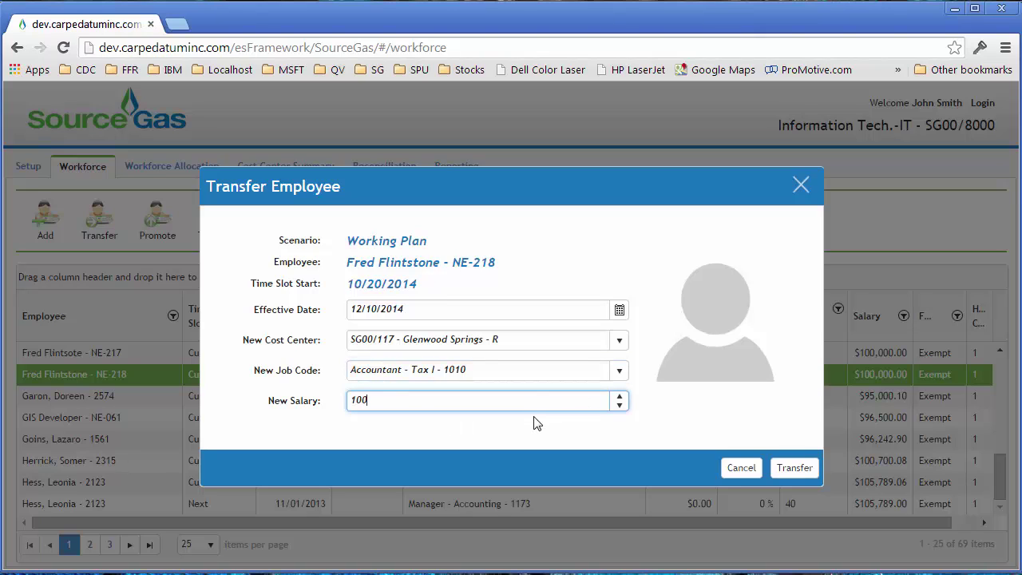
# Apply the transfer and review the employee's compensation, now totalling $18,355.42 for 2014
pyautogui.click(797, 471)
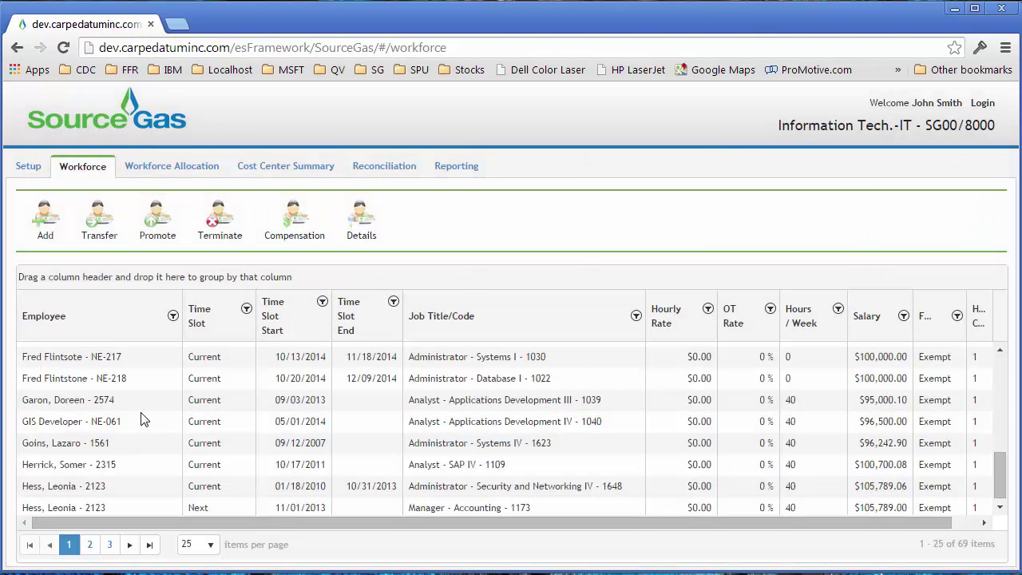
pyautogui.click(114, 380)
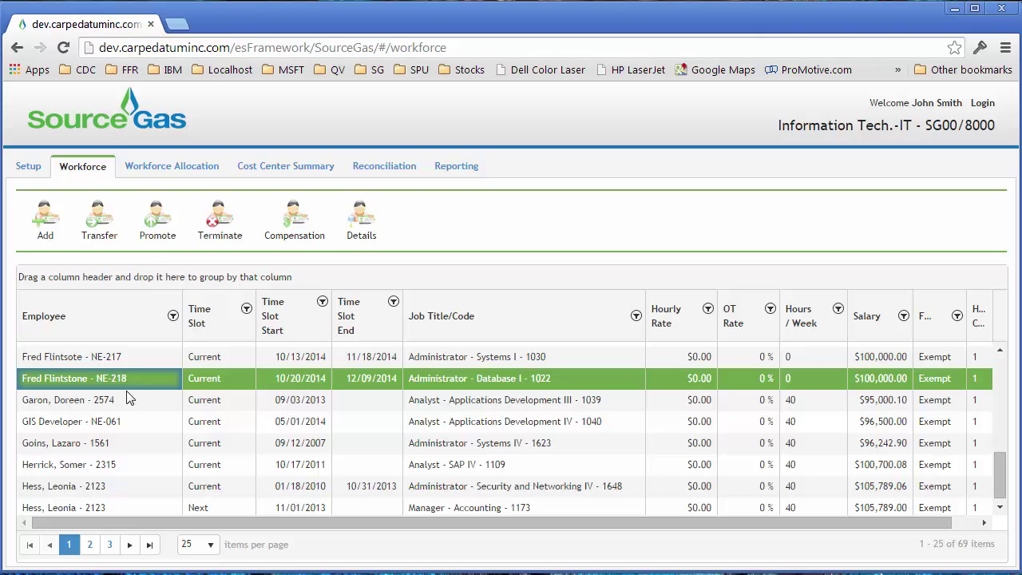
pyautogui.click(294, 221)
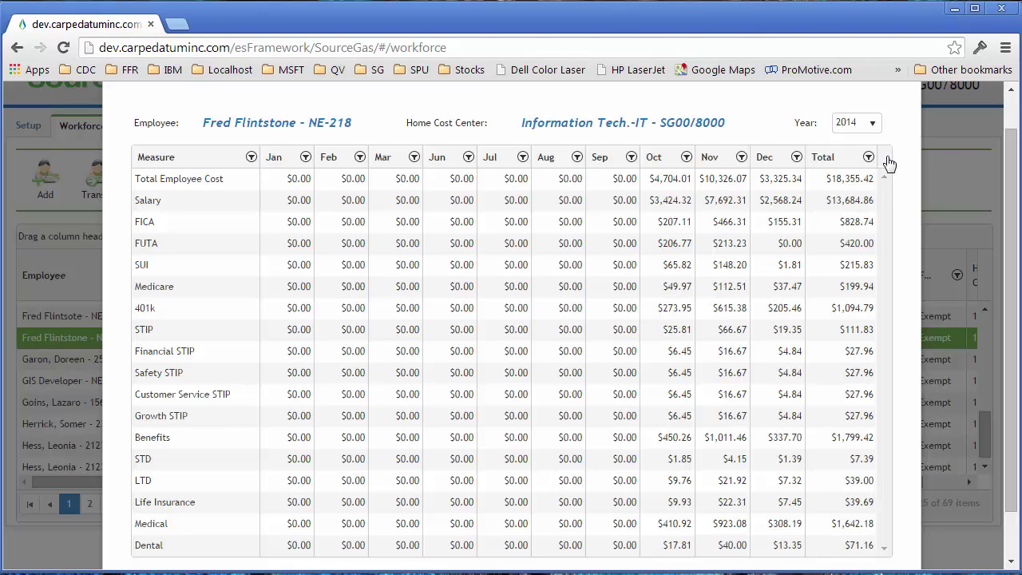
pyautogui.click(1011, 113)
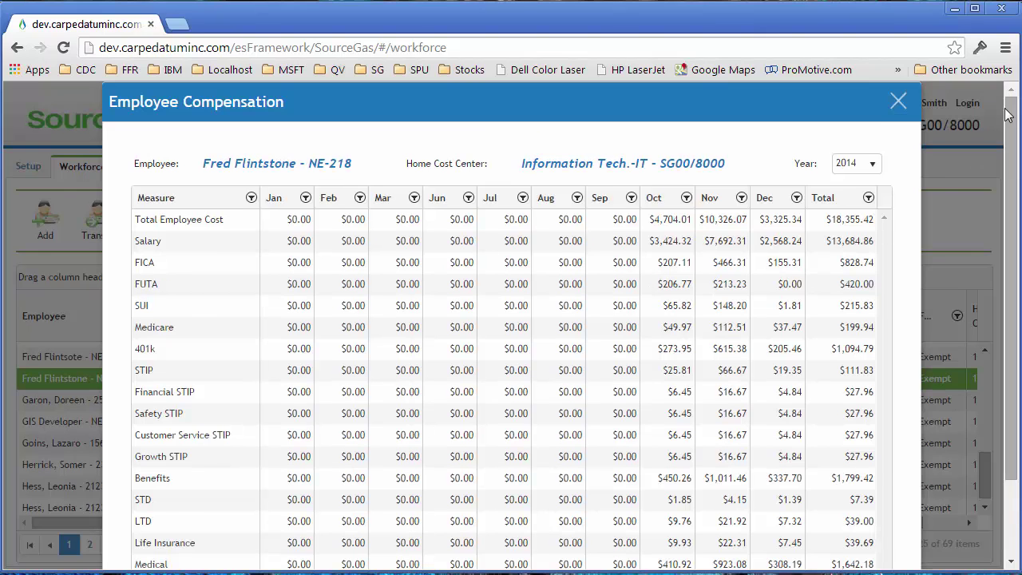
pyautogui.click(894, 107)
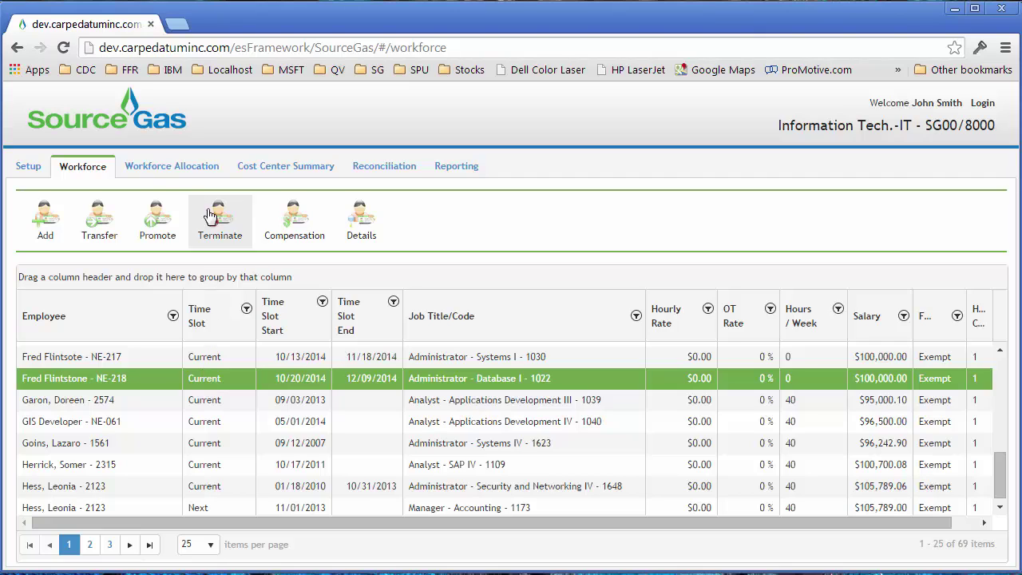
# View the IT Desktop Support I analyst's 2014 allocation: 60% Expense, 40% Capital - Direct
pyautogui.click(175, 169)
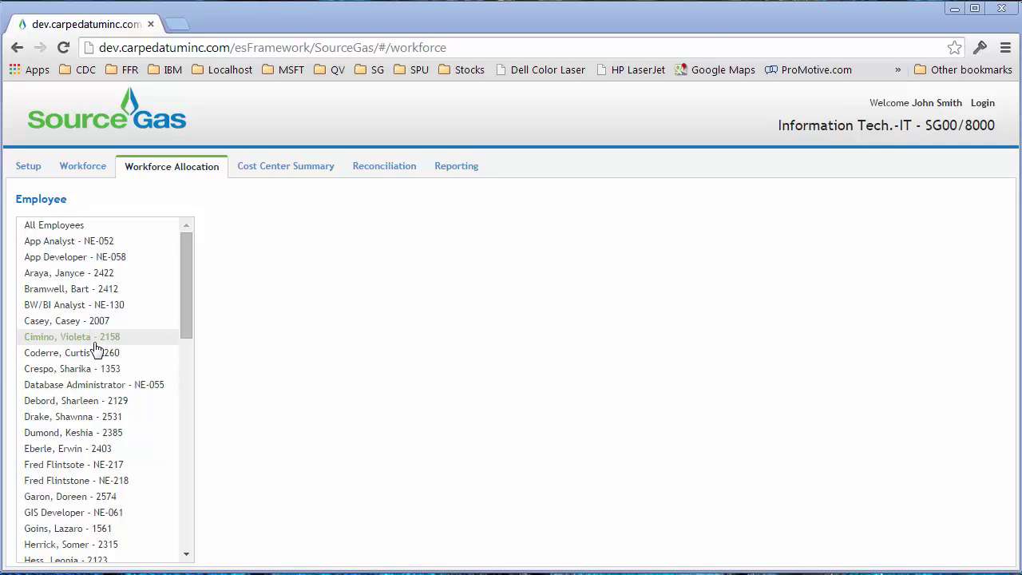
pyautogui.click(94, 341)
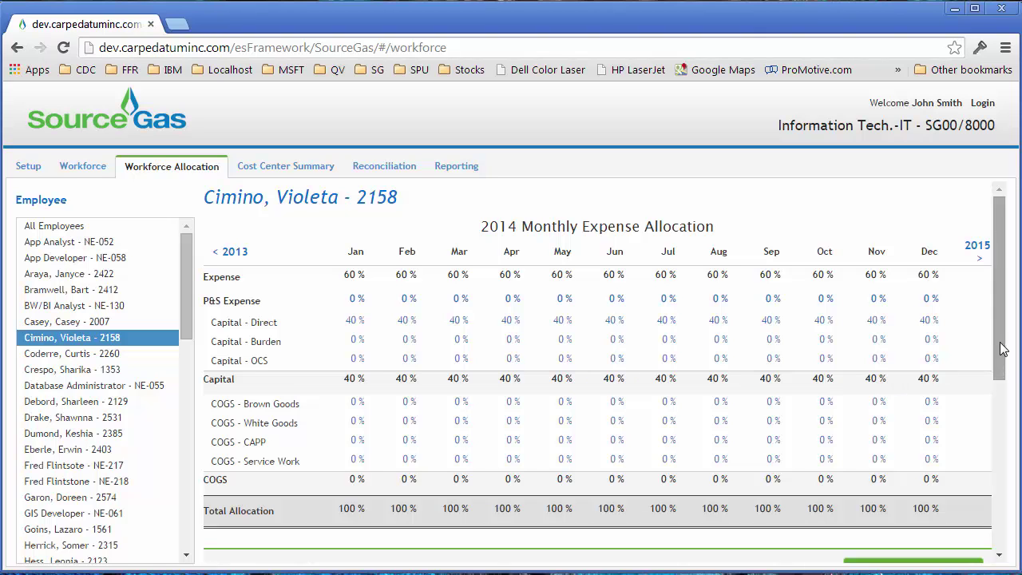
# Review the employee's 2014 Monthly Expense Allocation: 60% Expense and 40% Capital each month
pyautogui.moveTo(1003, 350); pyautogui.dragTo(983, 468)
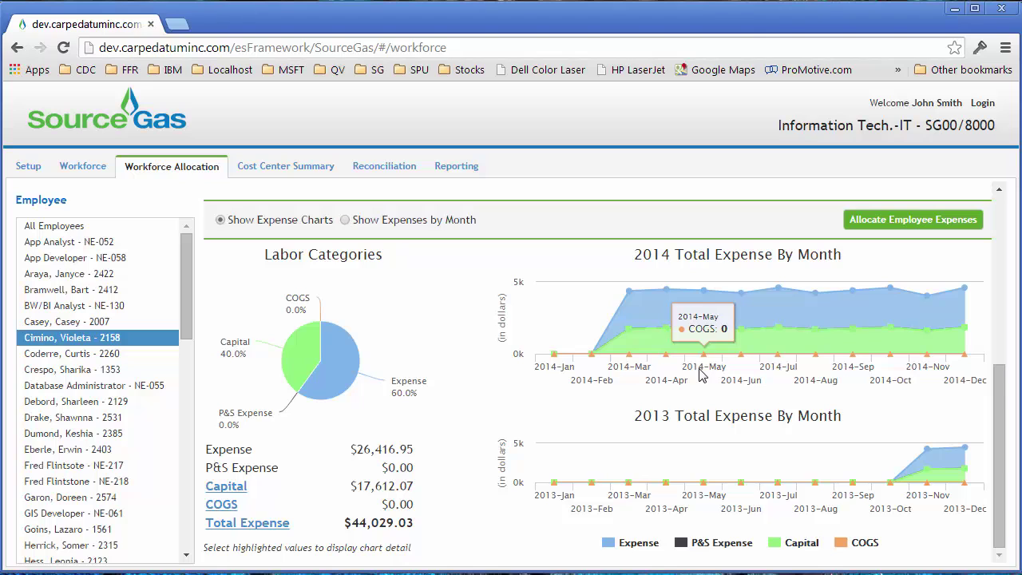
pyautogui.click(346, 221)
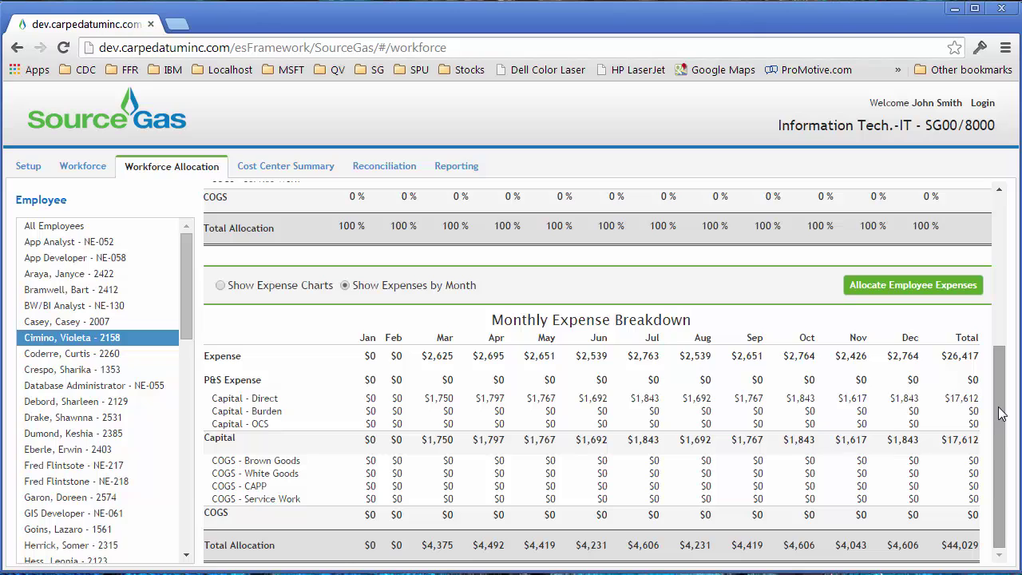
pyautogui.click(222, 286)
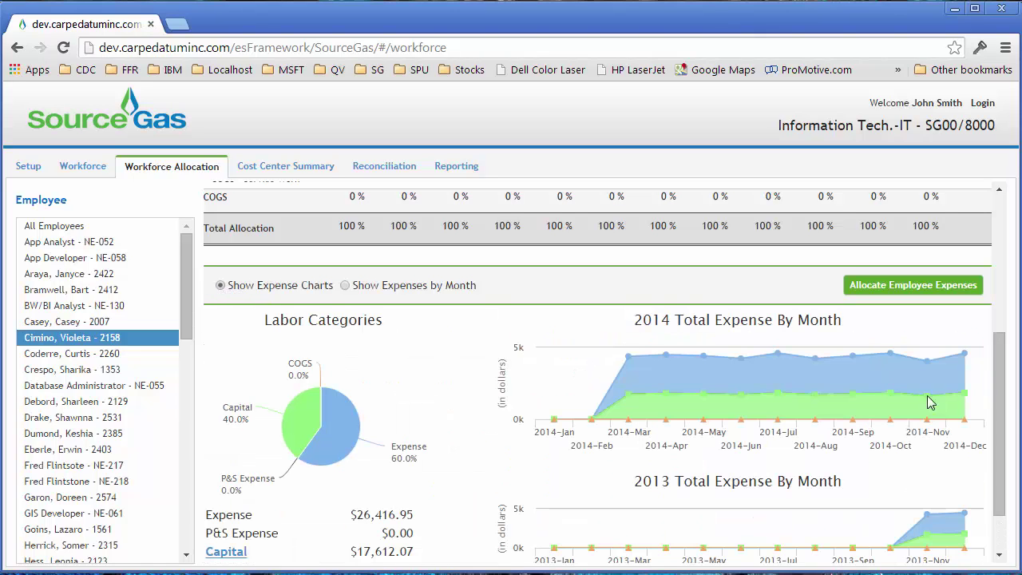
pyautogui.moveTo(1003, 398); pyautogui.dragTo(993, 262)
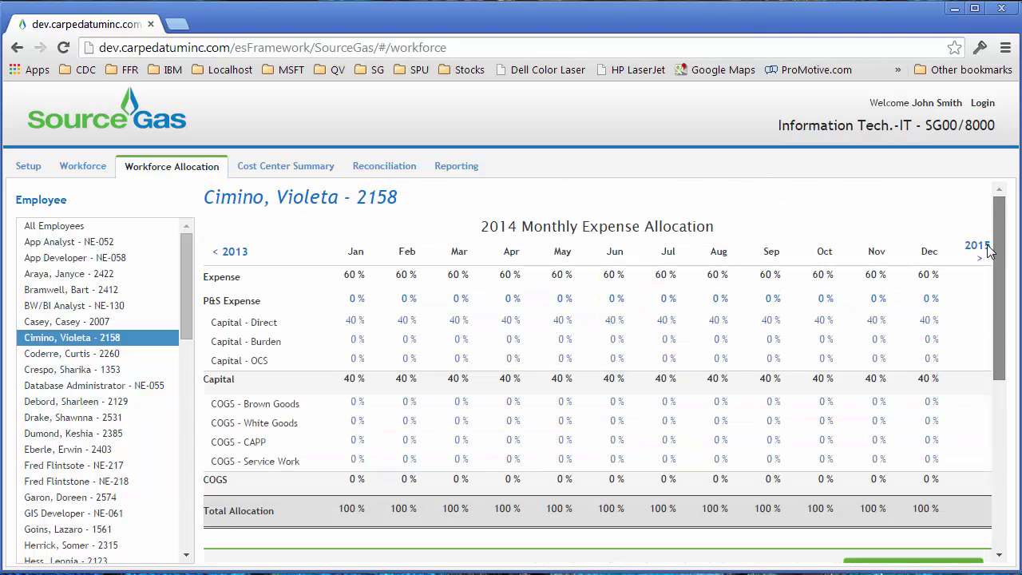
# Set October's Capital share to .15, leaving Expense at 85%
pyautogui.click(810, 379)
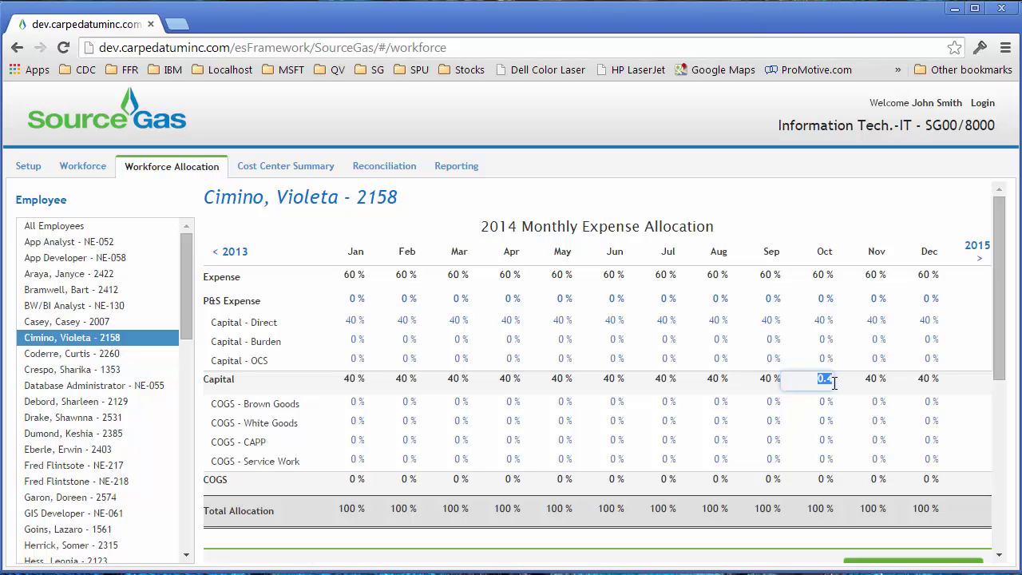
pyautogui.write('.15')
pyautogui.click(863, 380)
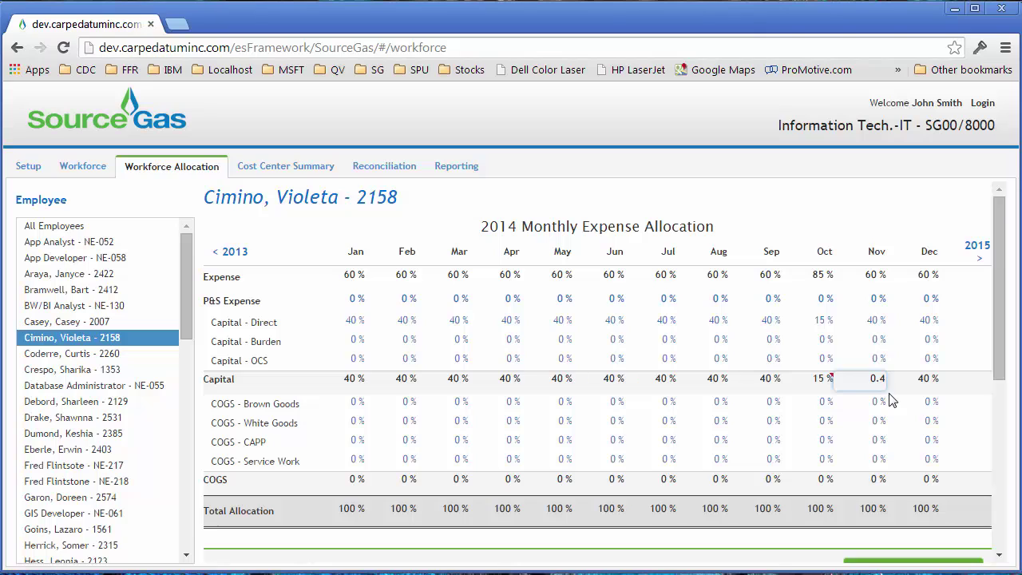
# Set November and December Capital shares to 0, making Expense 100%
pyautogui.press('BackSpace')
pyautogui.press('BackSpace')
pyautogui.click(936, 382)
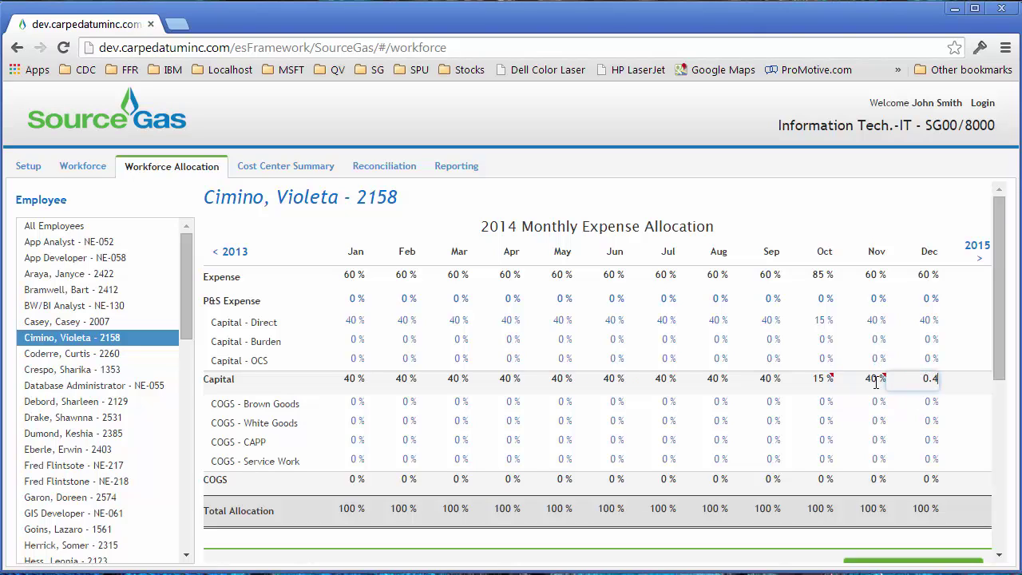
pyautogui.click(871, 377)
pyautogui.moveTo(871, 378); pyautogui.dragTo(891, 377)
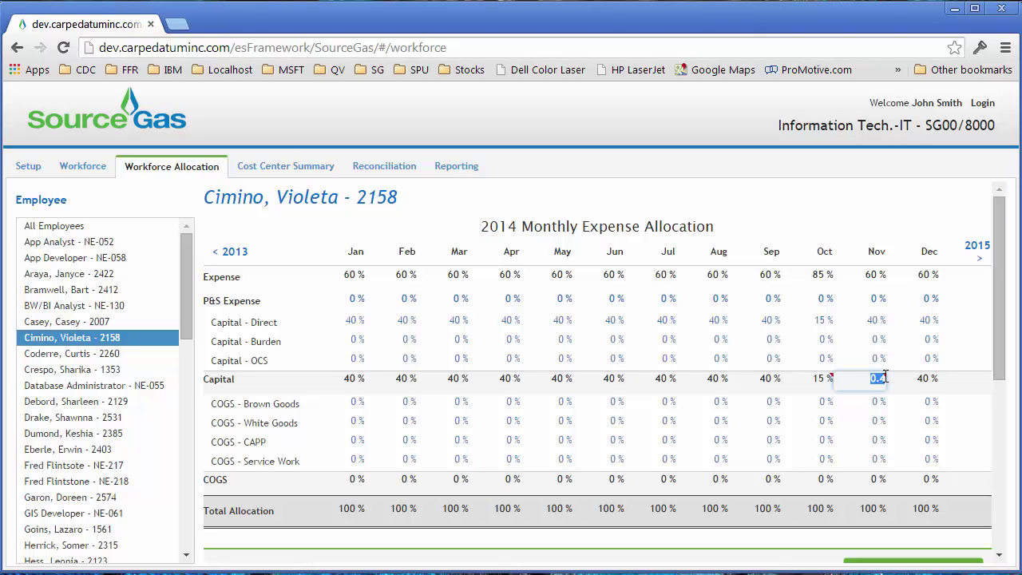
pyautogui.write('0')
pyautogui.click(912, 373)
pyautogui.moveTo(912, 373); pyautogui.dragTo(952, 379)
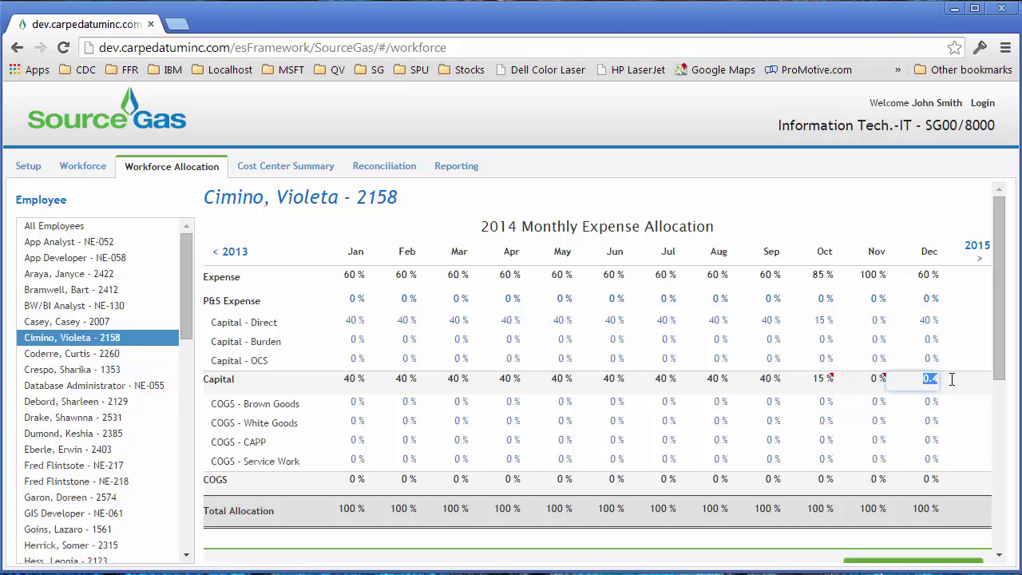
pyautogui.write('0')
pyautogui.click(1001, 559)
pyautogui.click(1001, 558)
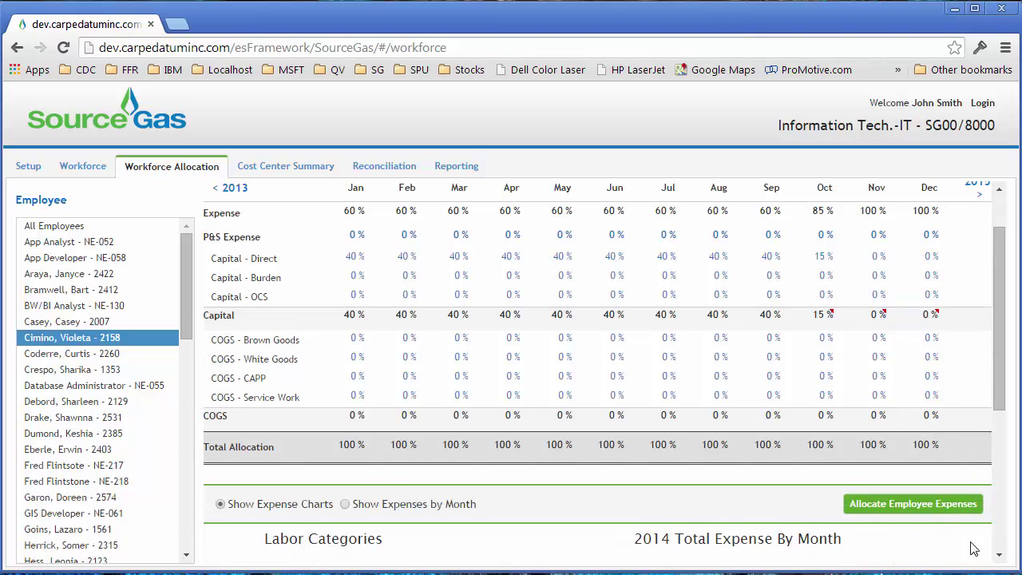
# Apply the edited allocations with Allocate Employee Expenses and dismiss the progress message
pyautogui.click(917, 505)
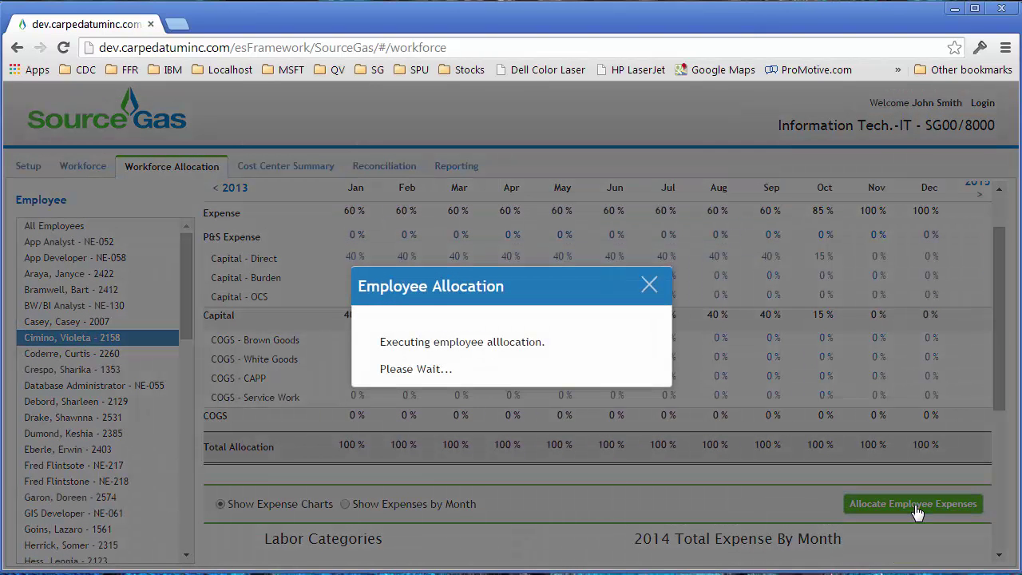
pyautogui.click(651, 283)
pyautogui.moveTo(1002, 307); pyautogui.dragTo(998, 273)
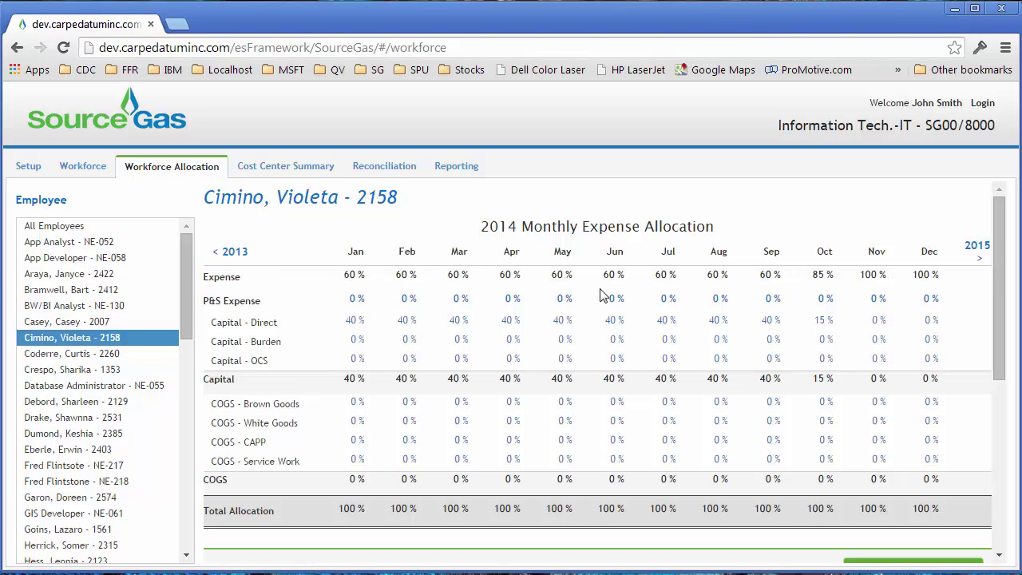
# Show the expenses by month, with Oct–Dec Capital at 15%, 0%, 0%
pyautogui.moveTo(999, 338); pyautogui.dragTo(1004, 500)
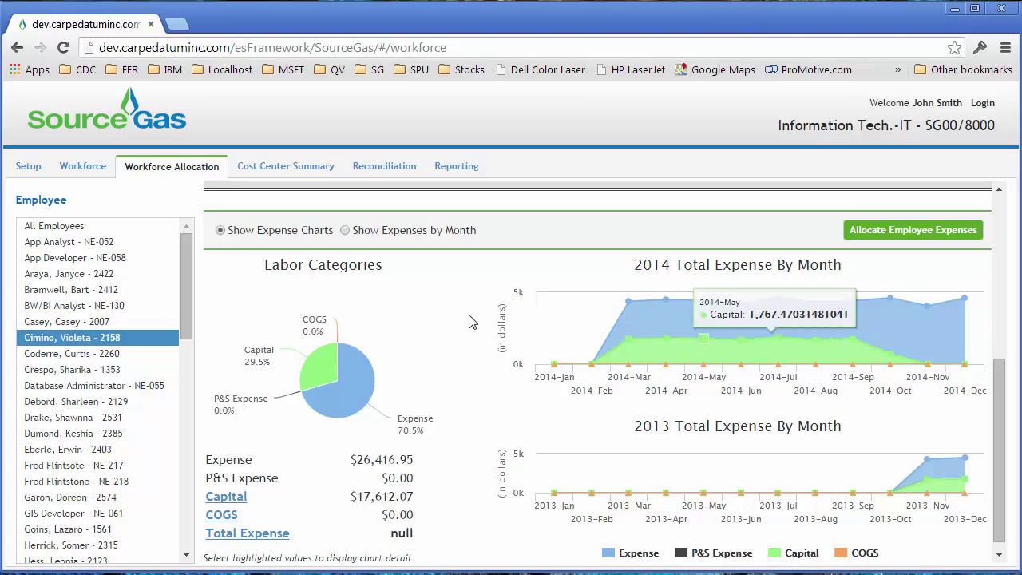
pyautogui.click(345, 231)
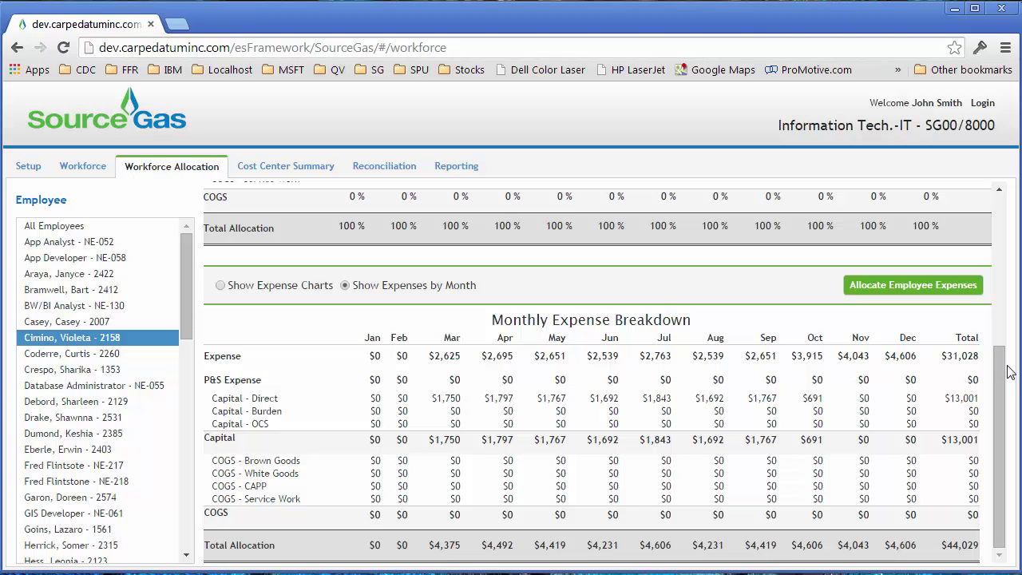
pyautogui.moveTo(1010, 372); pyautogui.dragTo(995, 211)
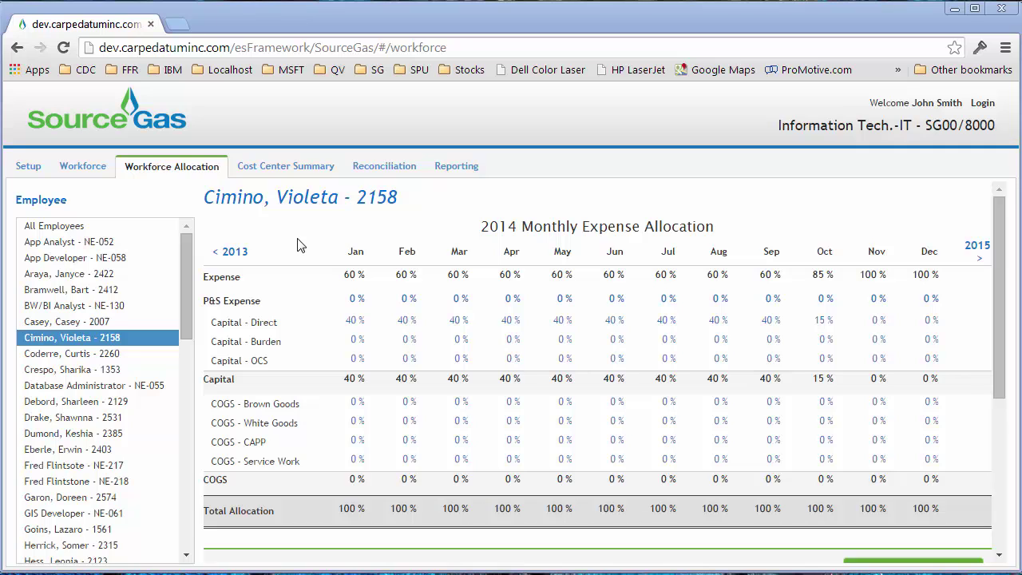
# Open the 2014 Budget Cost Center Summary and scroll through the job-code bar chart
pyautogui.click(286, 169)
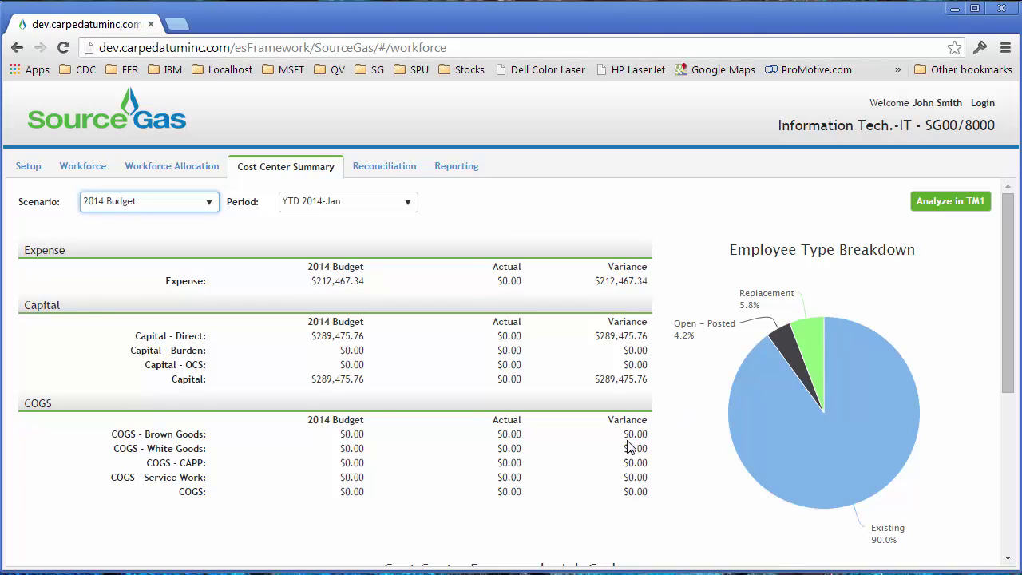
pyautogui.scroll(-4, 647, 444)
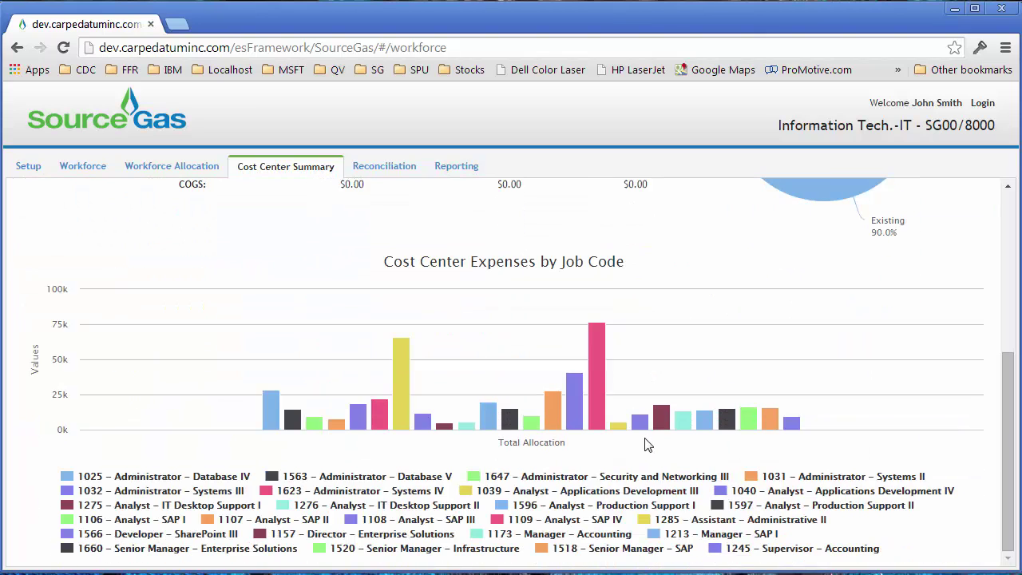
pyautogui.moveTo(593, 391)
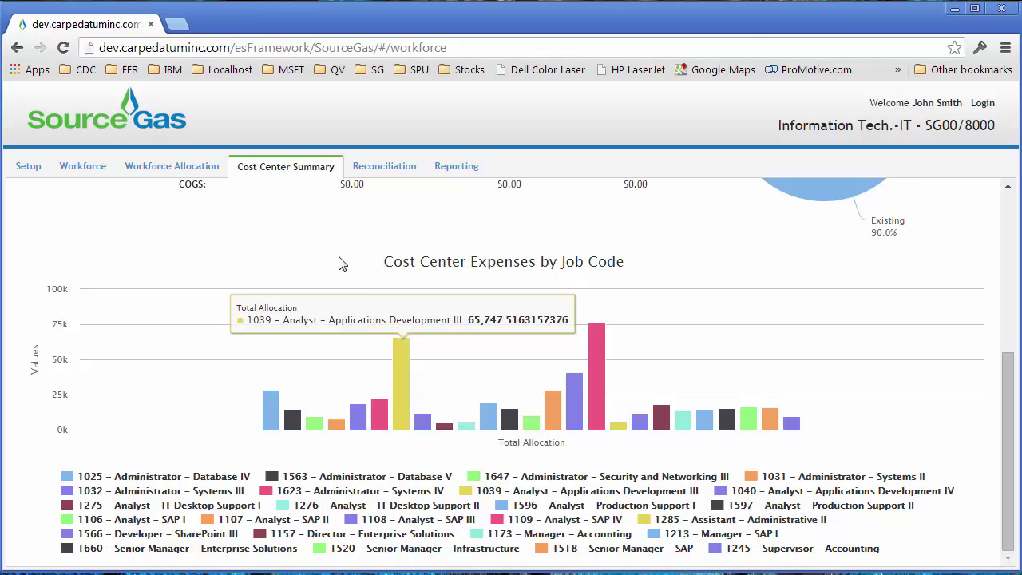
pyautogui.scroll(5, 308, 258)
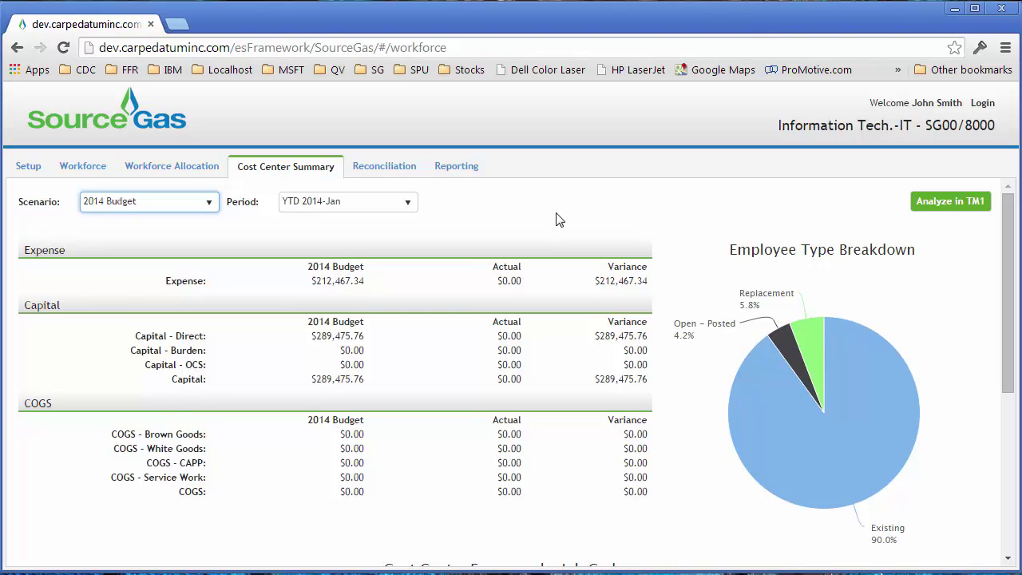
# Open the Employee By Account expense summary in TM1 Web, then return to SourceGas
pyautogui.click(948, 206)
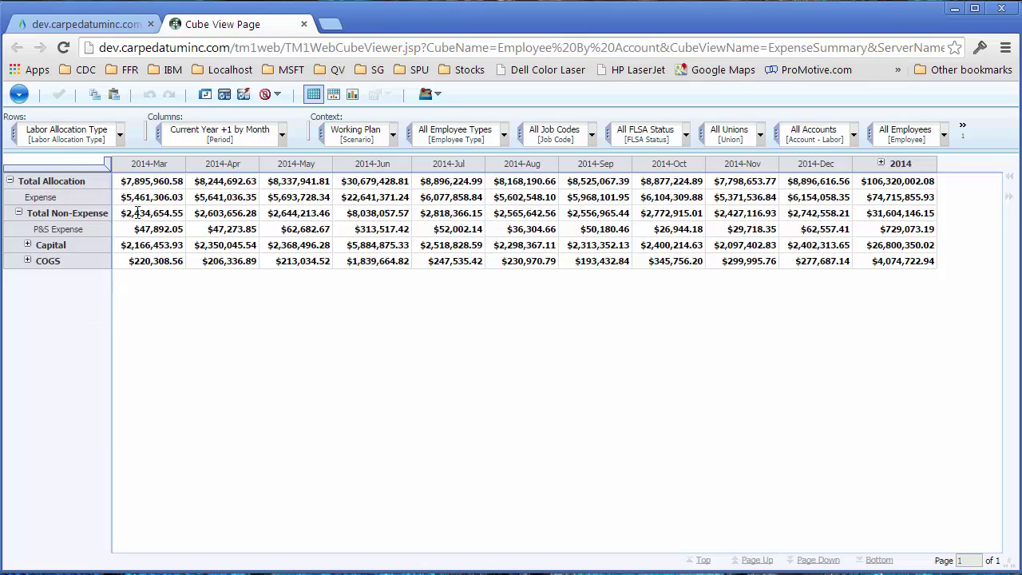
pyautogui.click(116, 28)
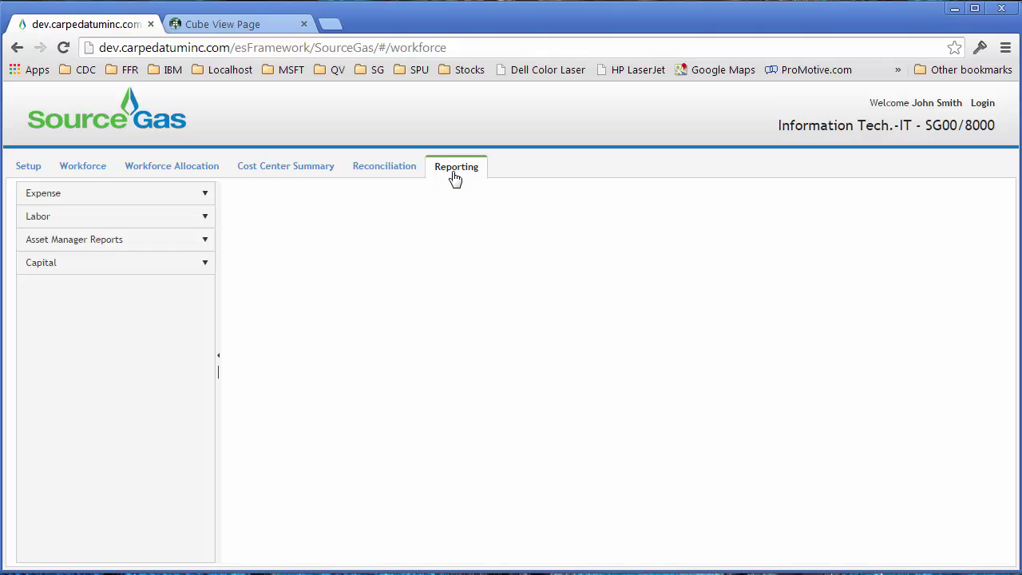
# Open the Labor report Employee Comp By Alloc Type, totalling $5,039,318.92
pyautogui.click(205, 224)
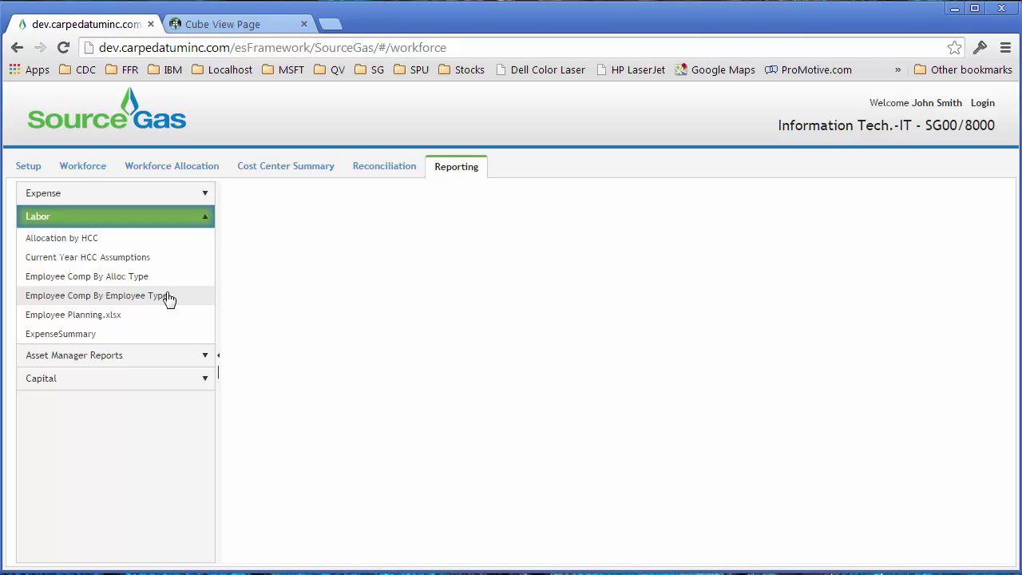
pyautogui.click(99, 276)
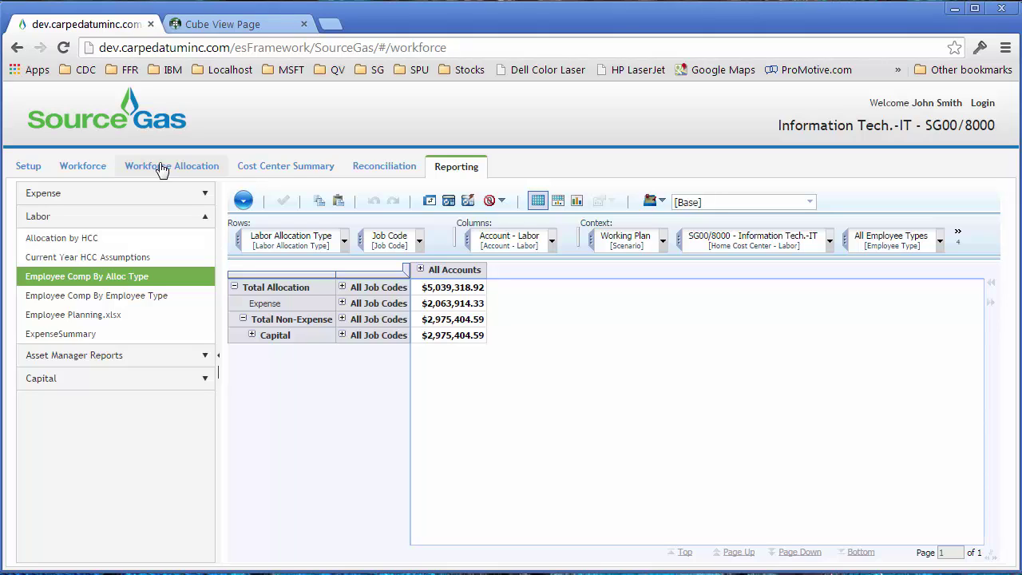
# Open Employee Planning.xlsx for SG00/115 and collapse the navigation panel to widen it
pyautogui.click(95, 320)
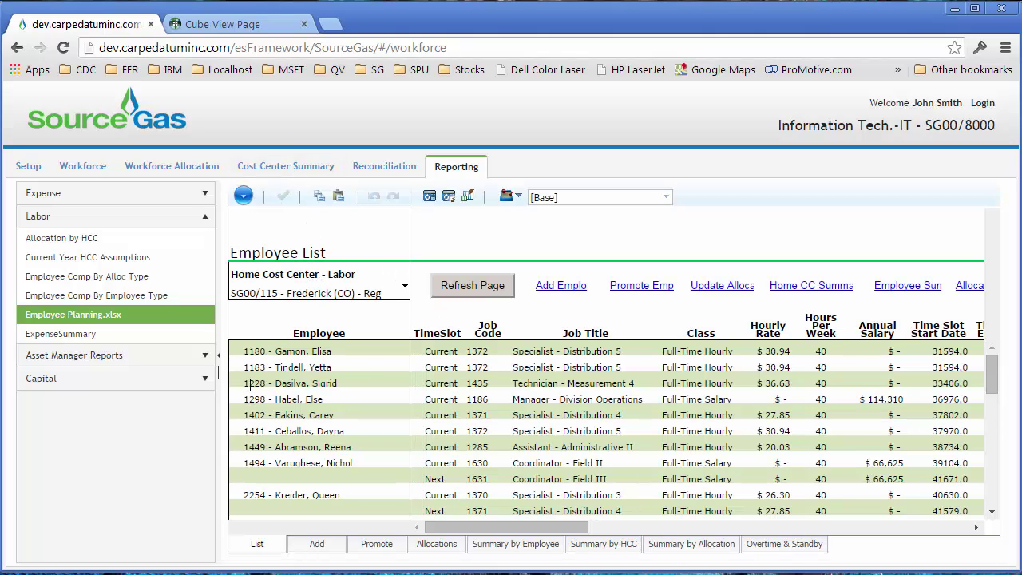
pyautogui.click(217, 355)
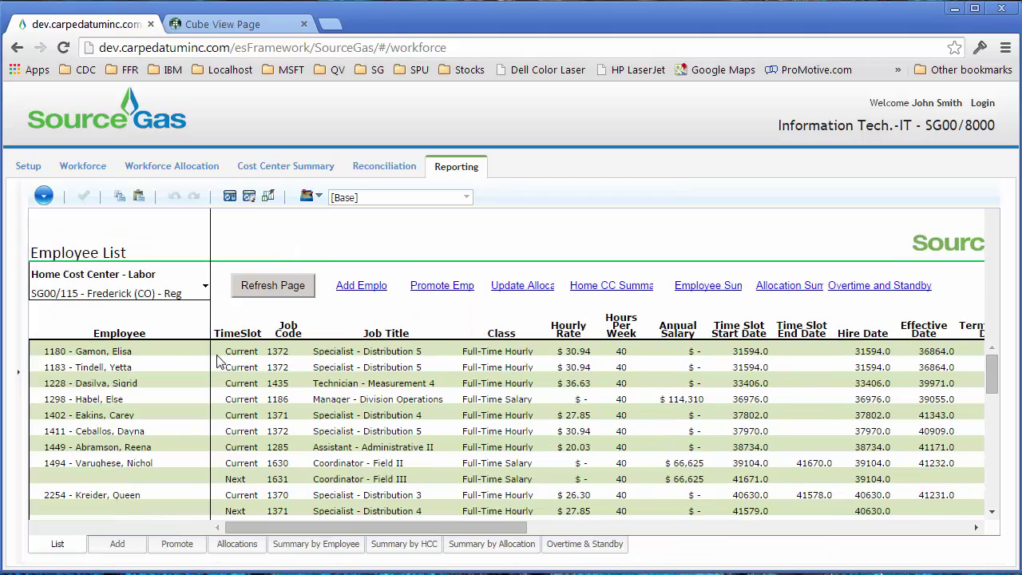
# Open the Add Employee form, leave Job Code at All Job Codes, then open the Workforce grid
pyautogui.click(366, 294)
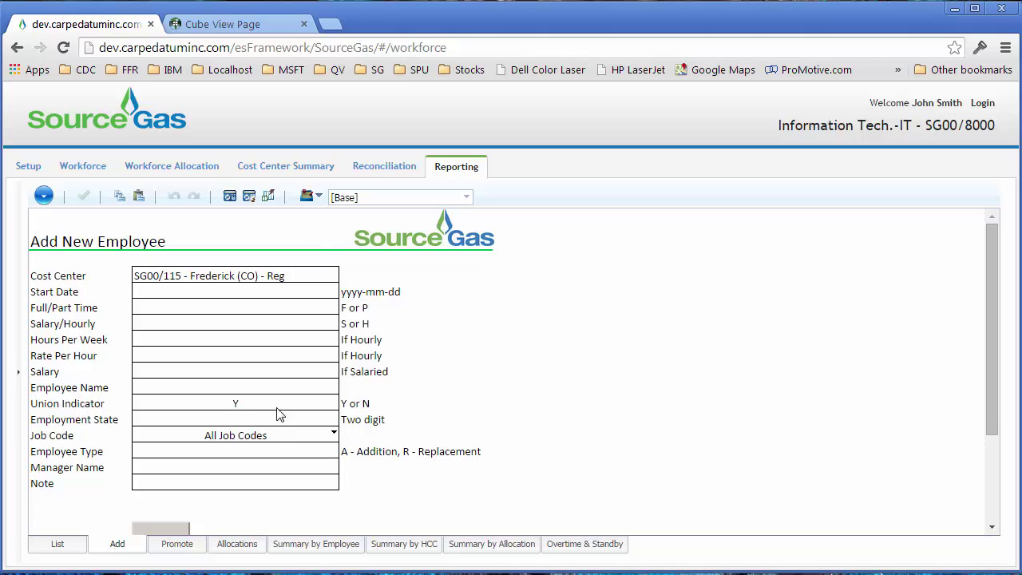
pyautogui.click(334, 433)
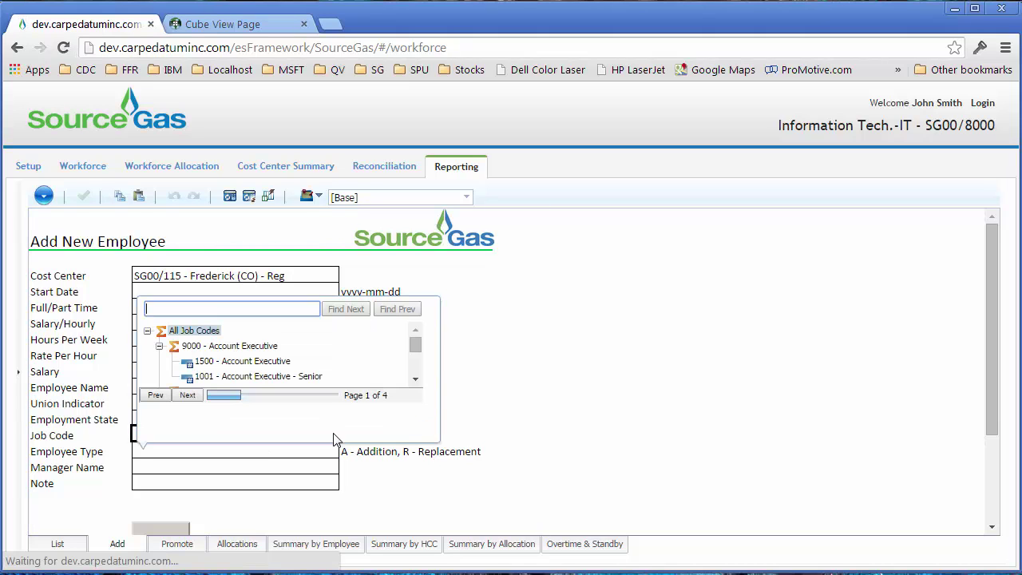
pyautogui.click(200, 332)
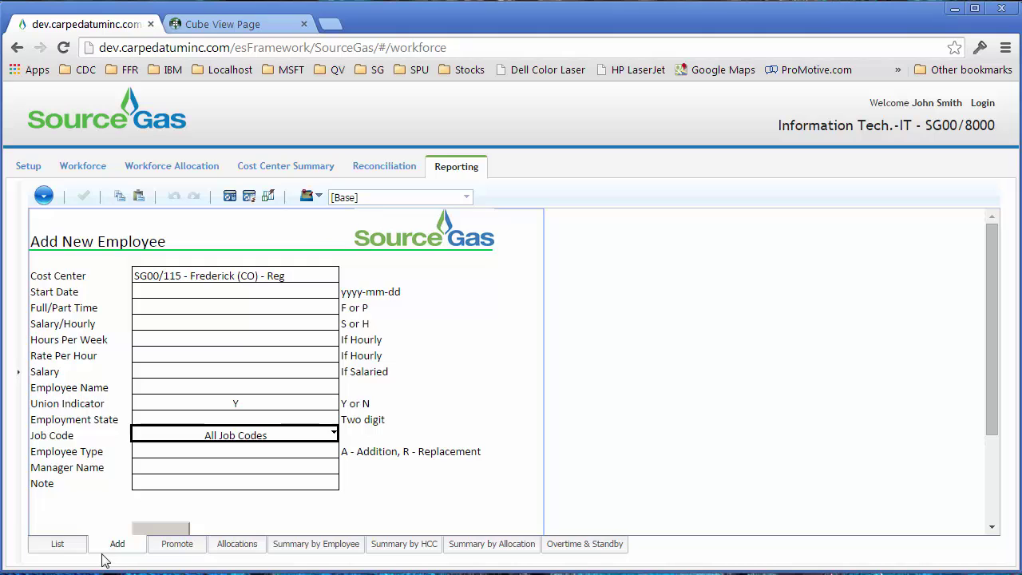
pyautogui.click(57, 544)
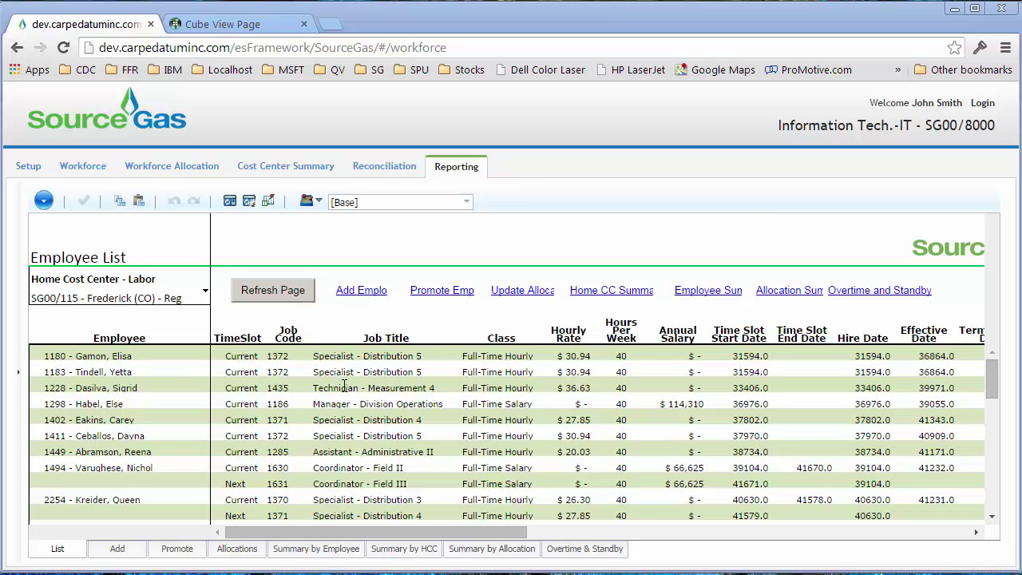
pyautogui.click(83, 167)
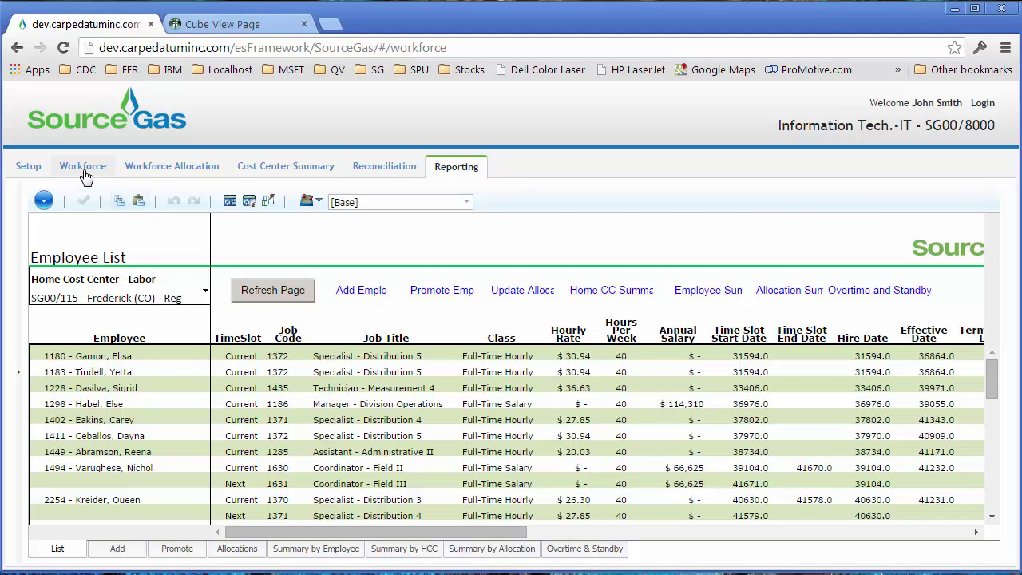